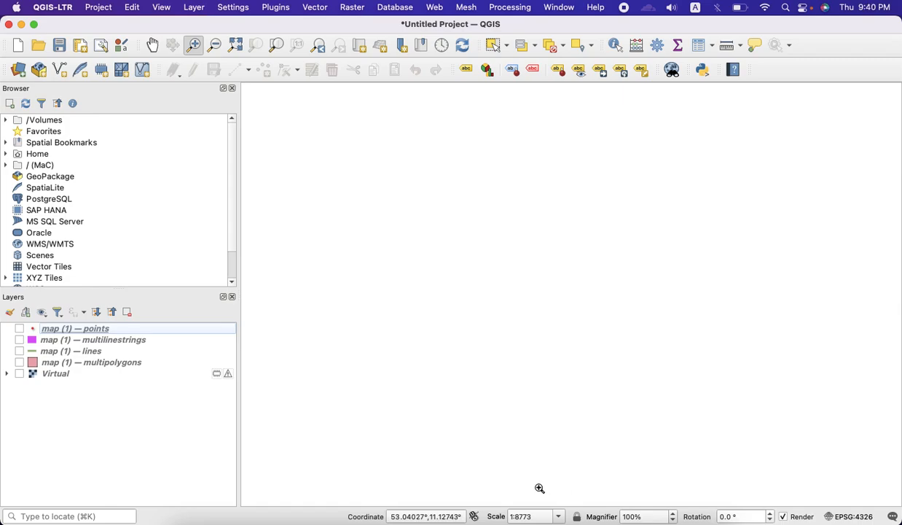
right_click(85, 333)
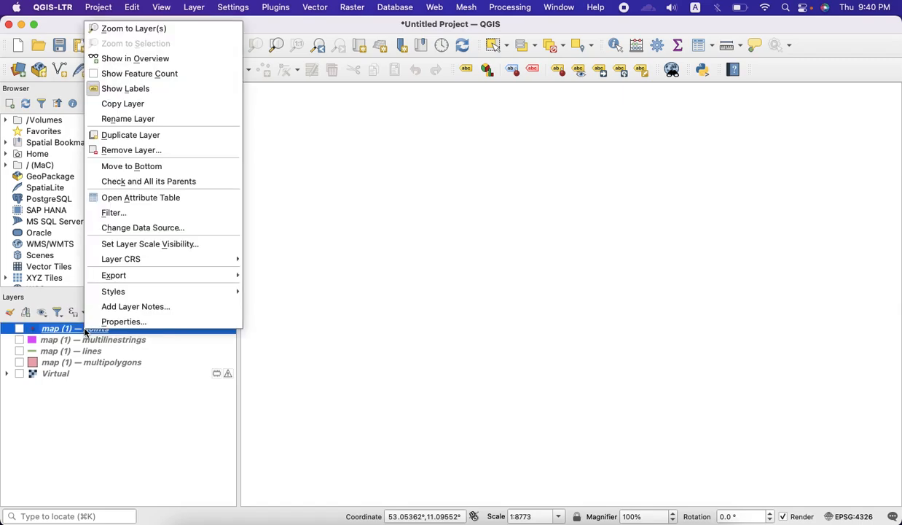
left_click(59, 416)
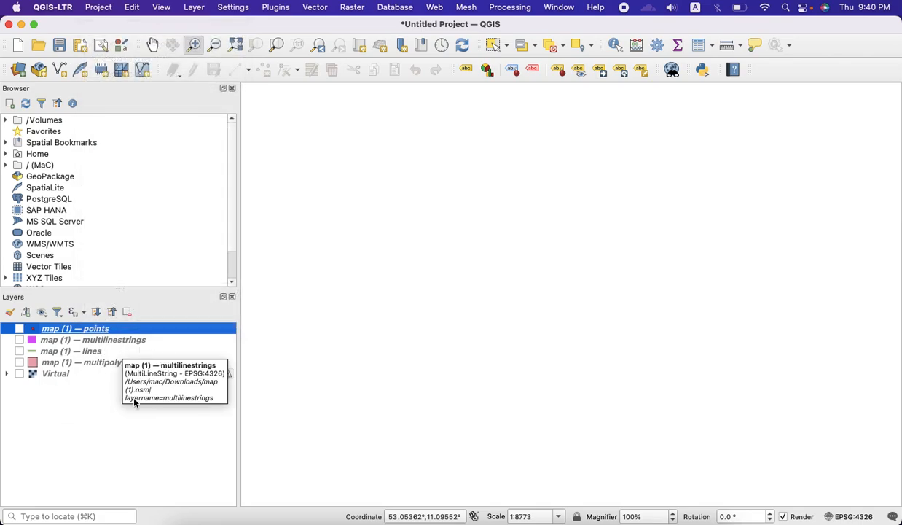
left_click(130, 405)
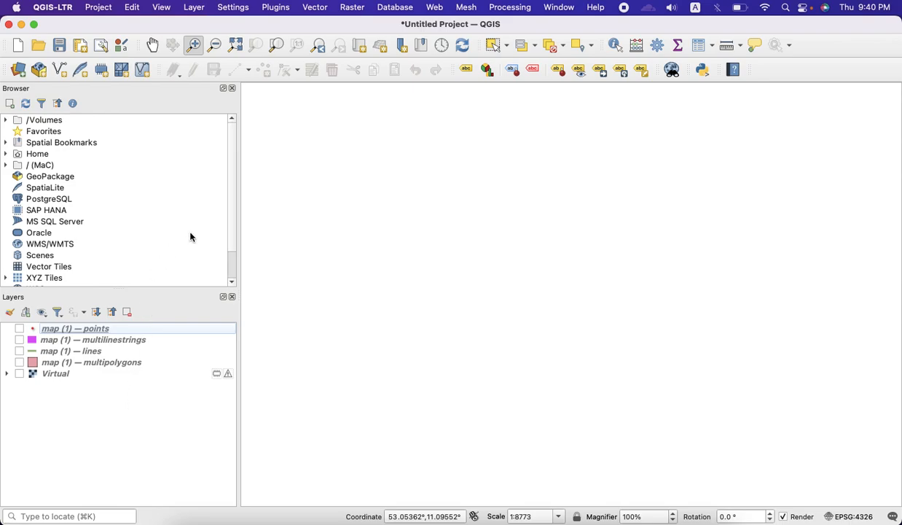
left_click(197, 10)
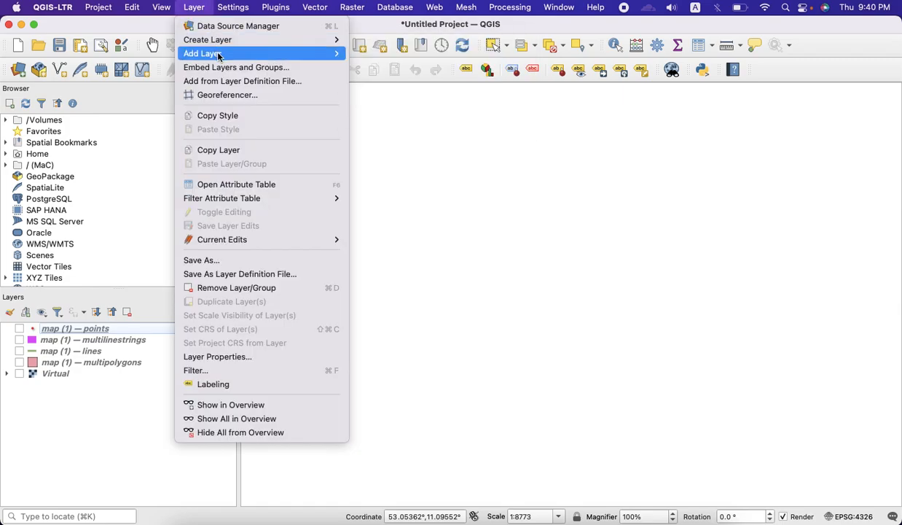
mouse_move(218, 56)
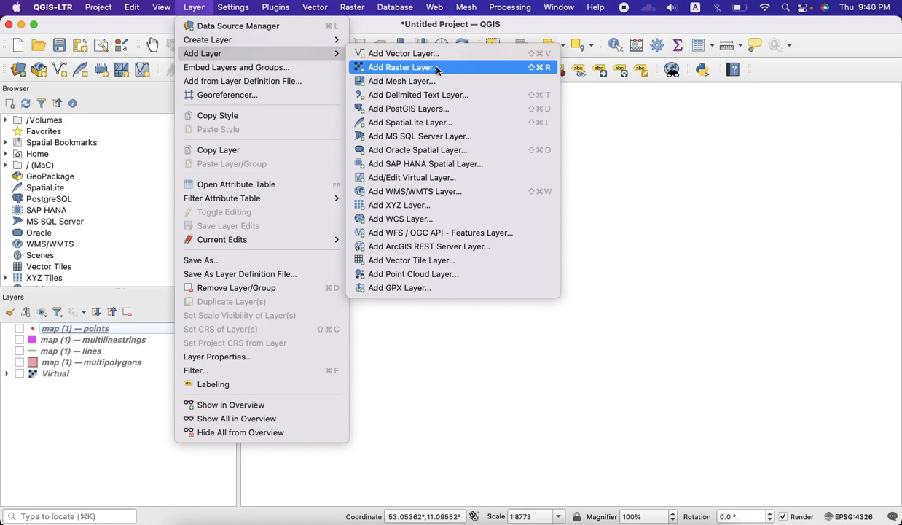
left_click(380, 31)
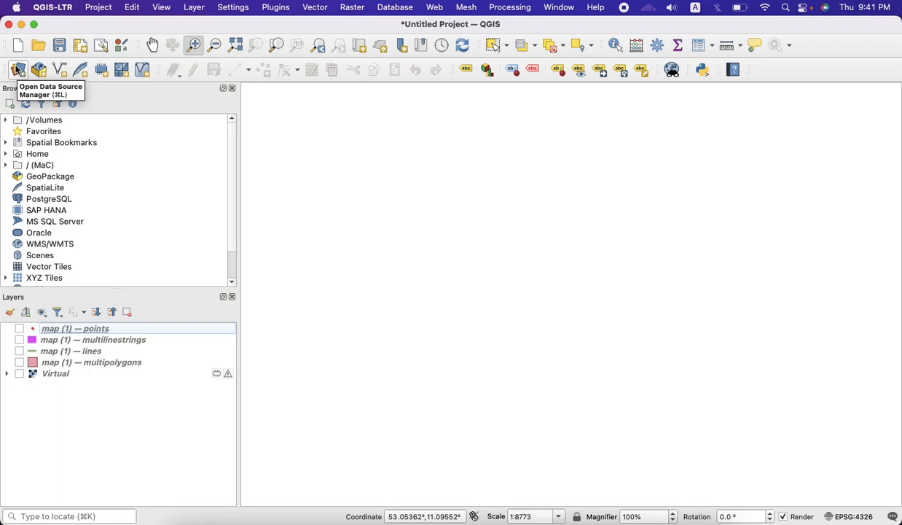
Add gis_osm_buildings_a_free_1.shp from the antarctica-latest-free.shp folder in Downloads as a vector layer.
left_click(18, 69)
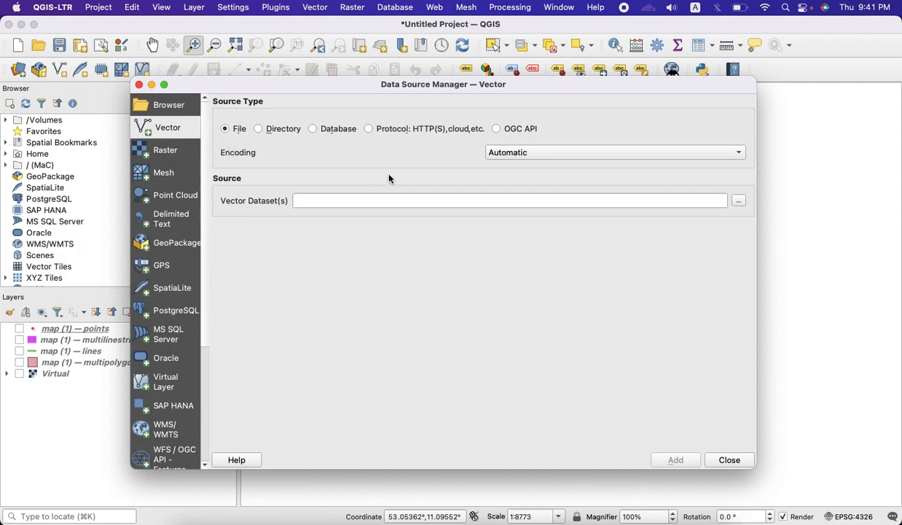
left_click(738, 202)
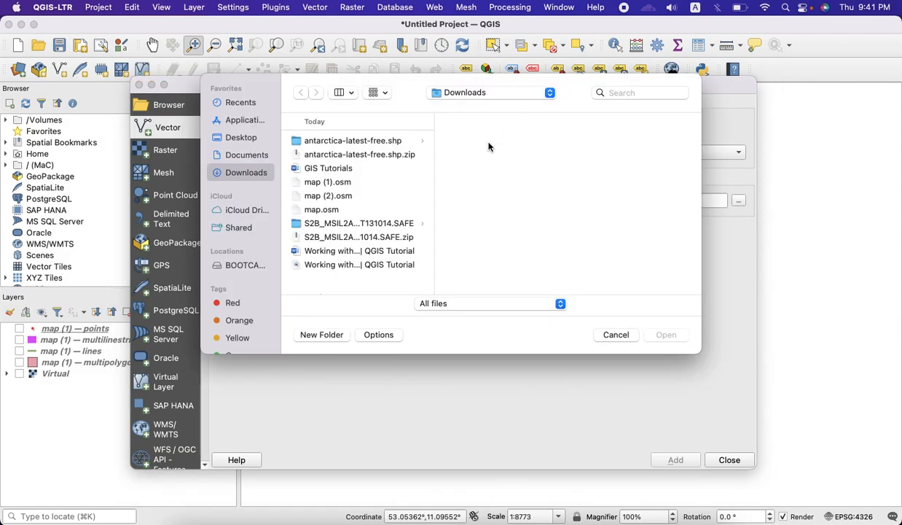
left_click(243, 154)
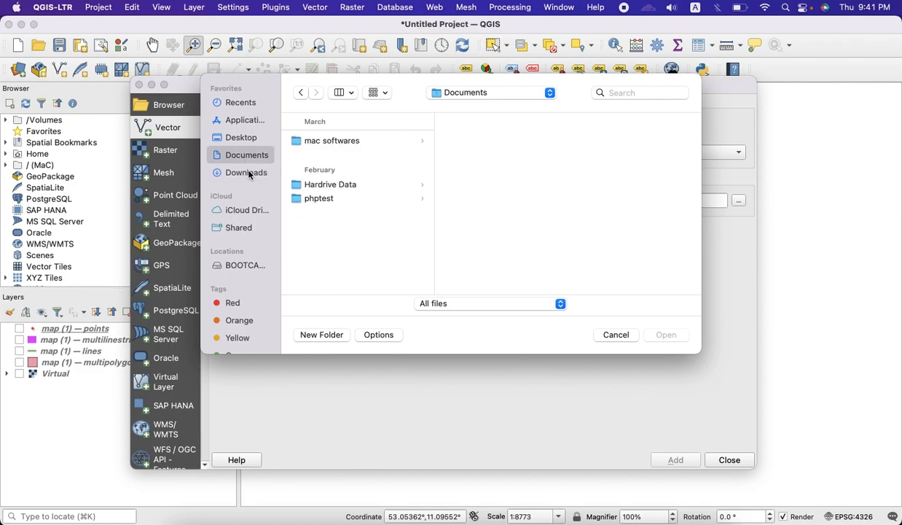
left_click(247, 175)
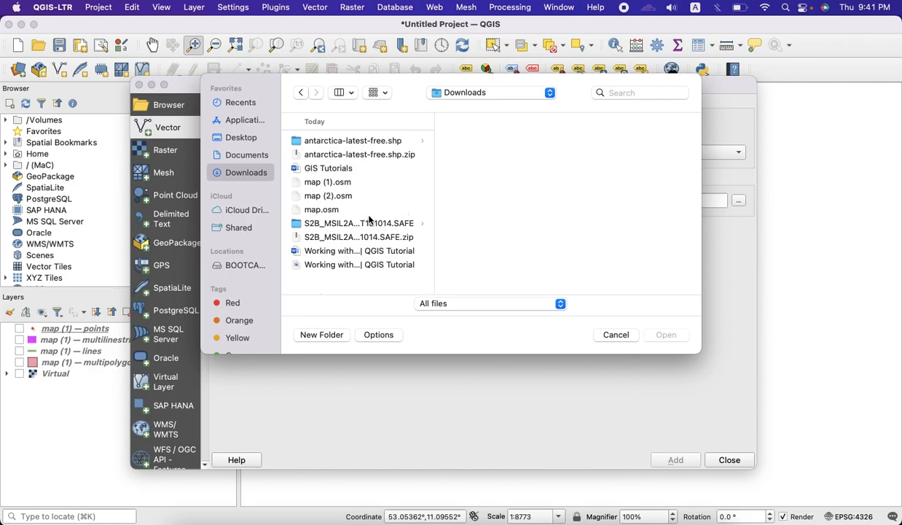
scroll(369, 225, "down", 8)
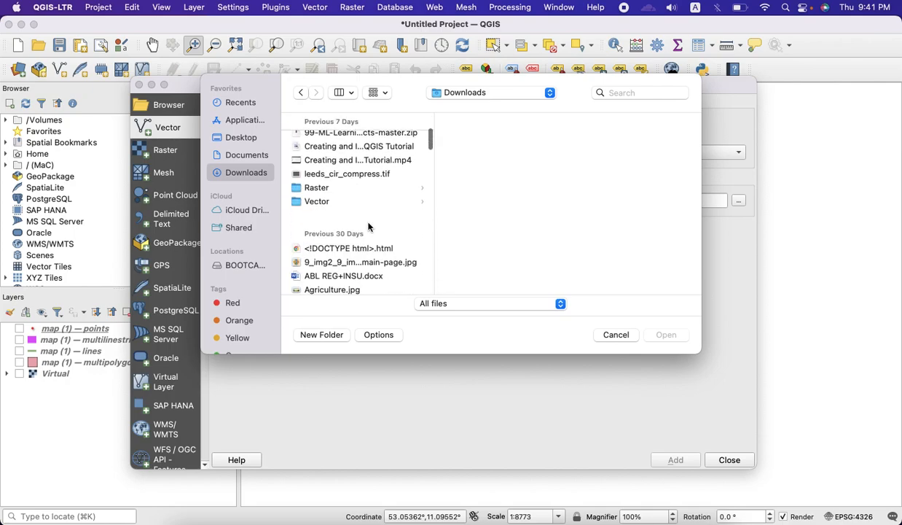
scroll(317, 204, "up", 8)
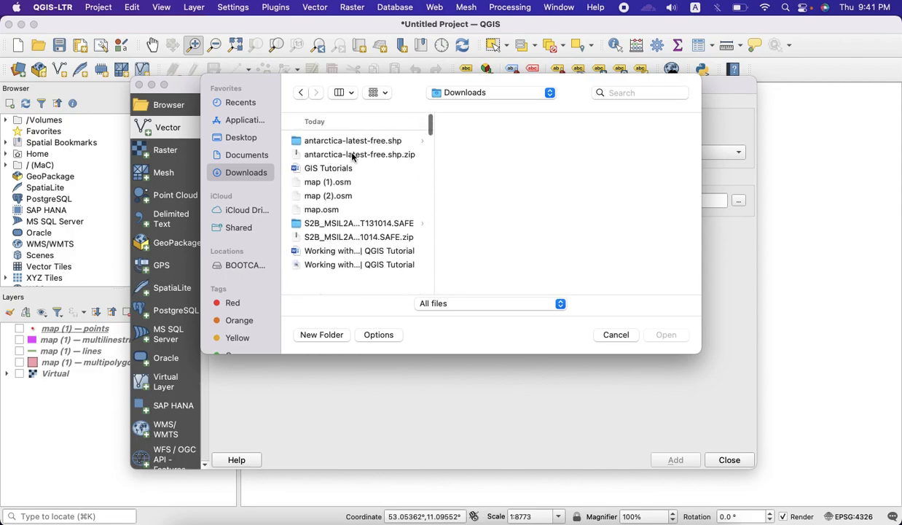
left_click(352, 141)
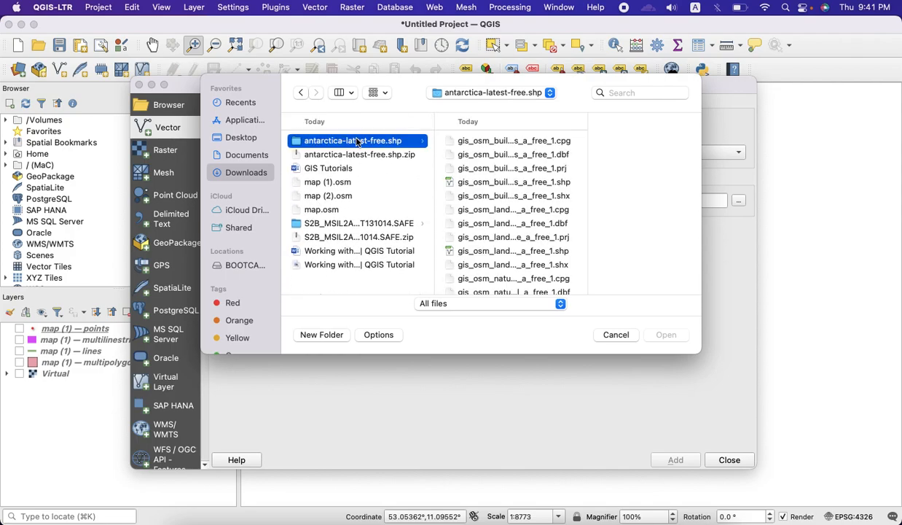
left_click(488, 182)
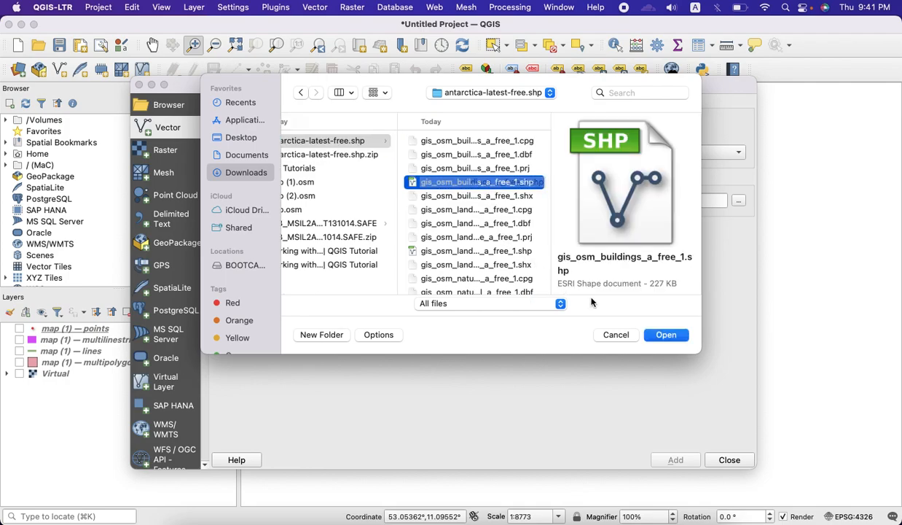
left_click(666, 335)
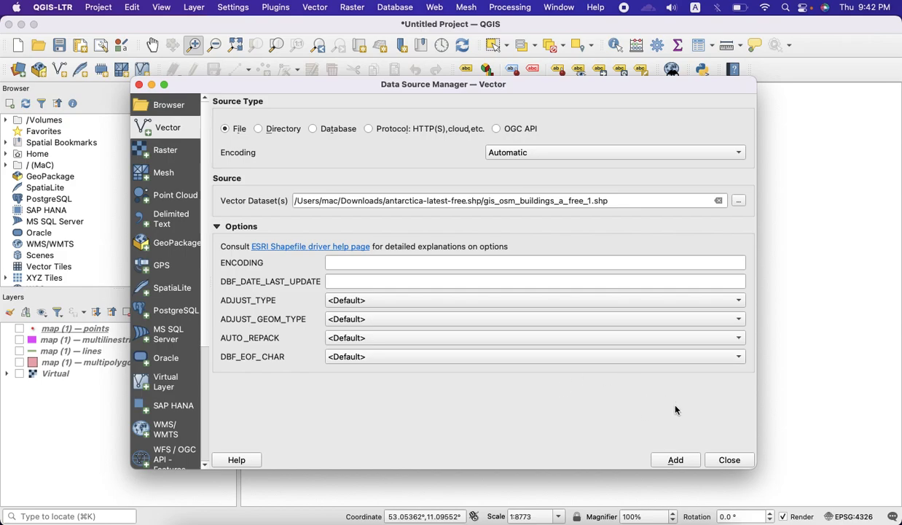
left_click(685, 463)
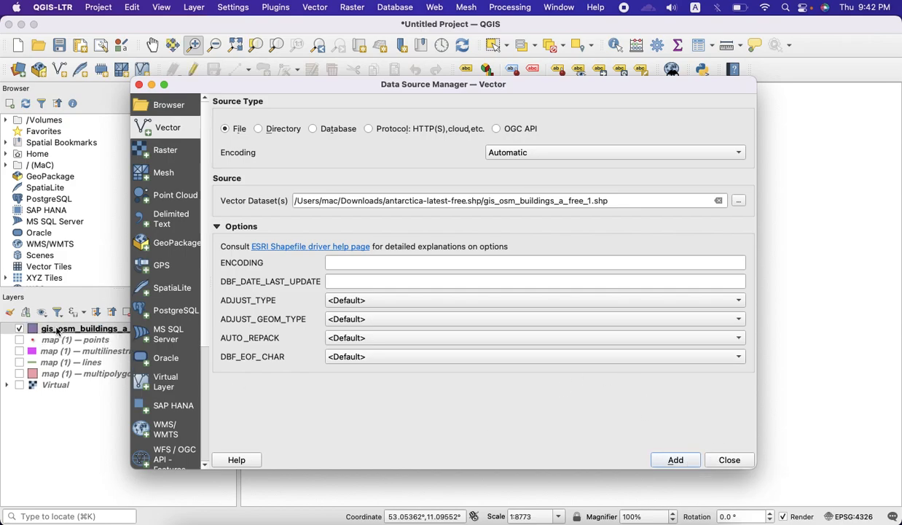
left_click(732, 460)
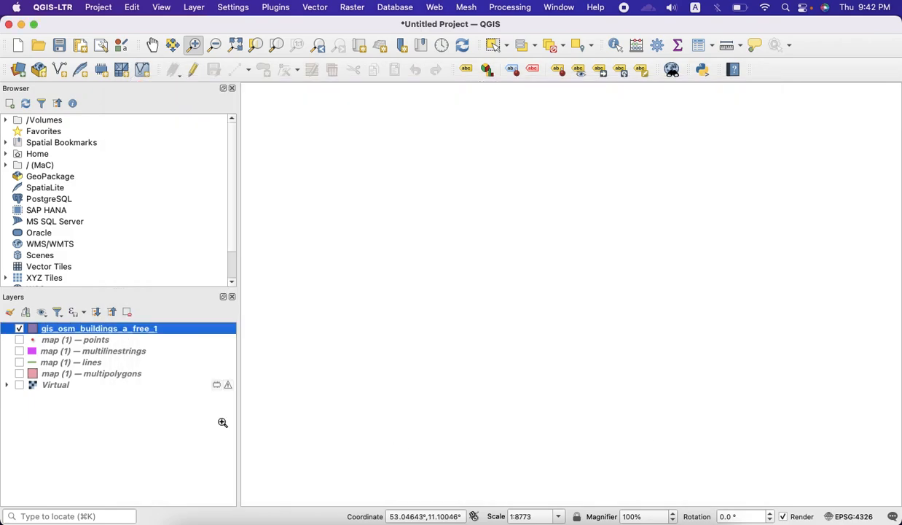
Zoom the map to the gis_osm_buildings_a_free_1 layer and look through the records in its attribute table.
right_click(86, 333)
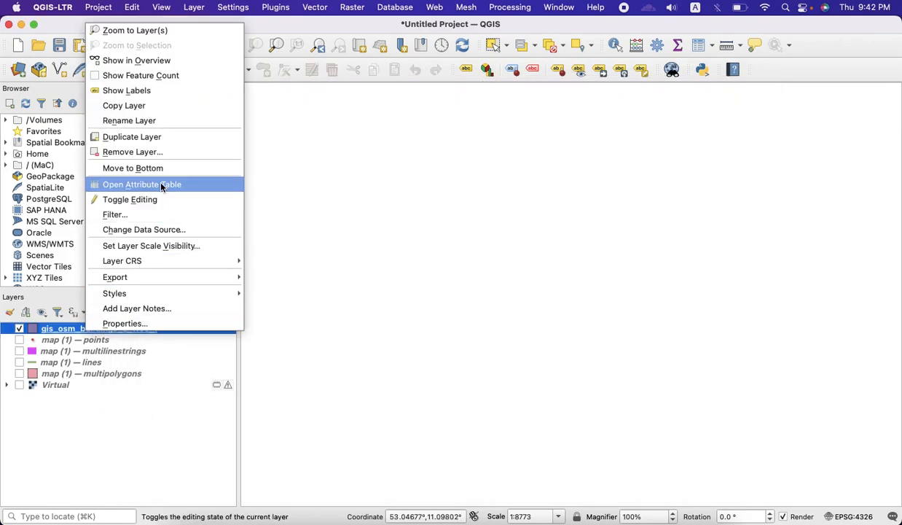
left_click(152, 32)
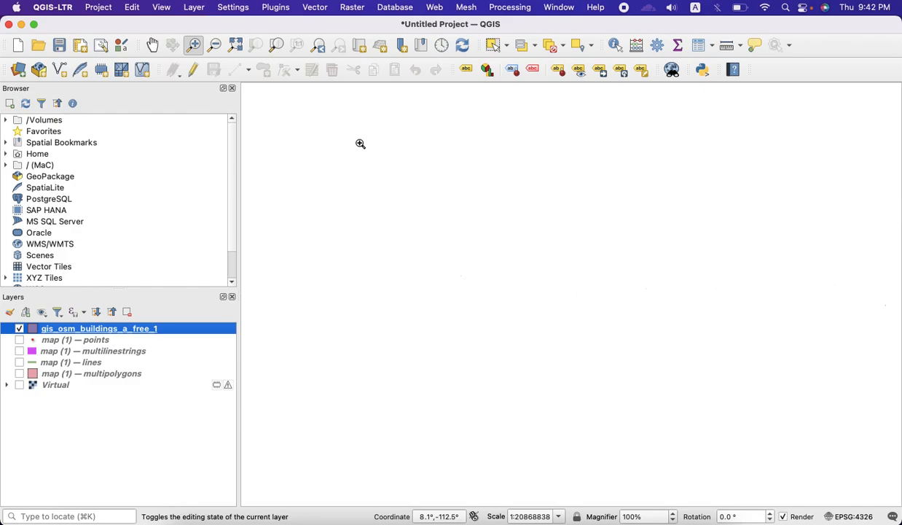
right_click(65, 333)
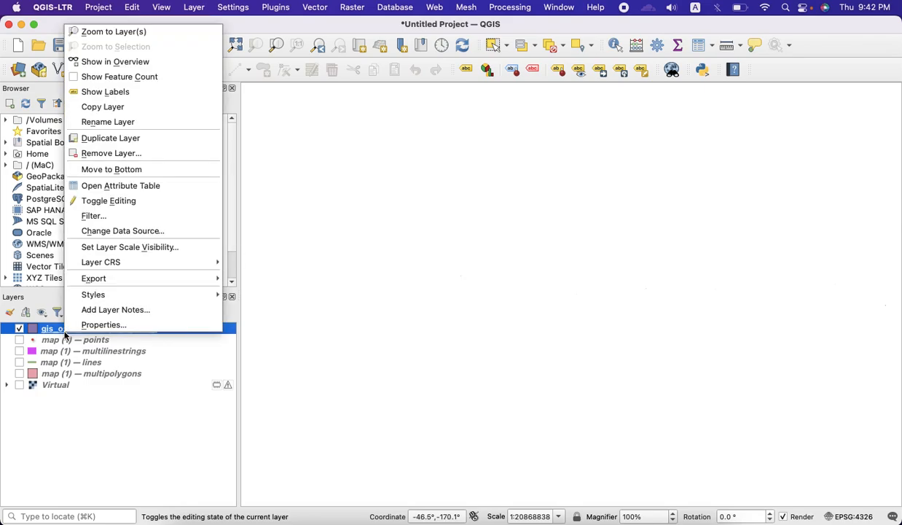
left_click(138, 186)
scroll(619, 175, "down", 5)
scroll(672, 170, "down", 20)
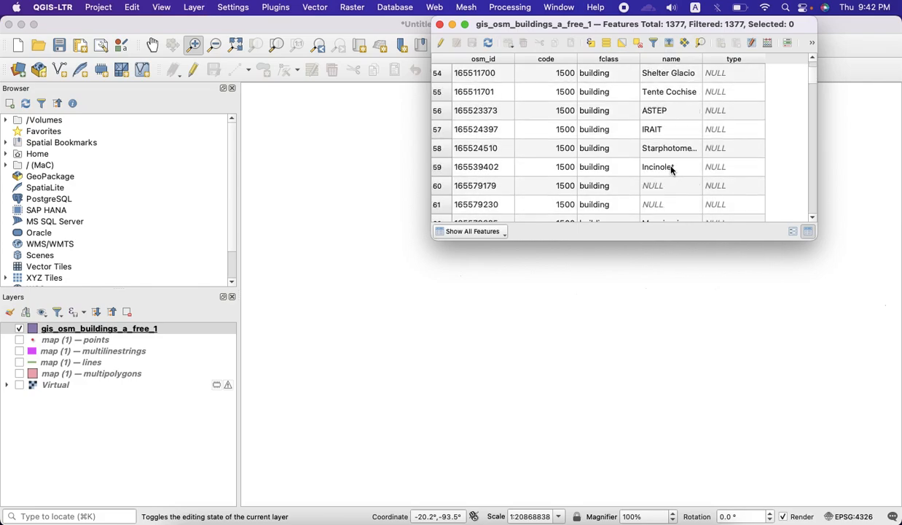
scroll(671, 170, "down", 20)
scroll(671, 170, "up", 20)
scroll(671, 169, "up", 10)
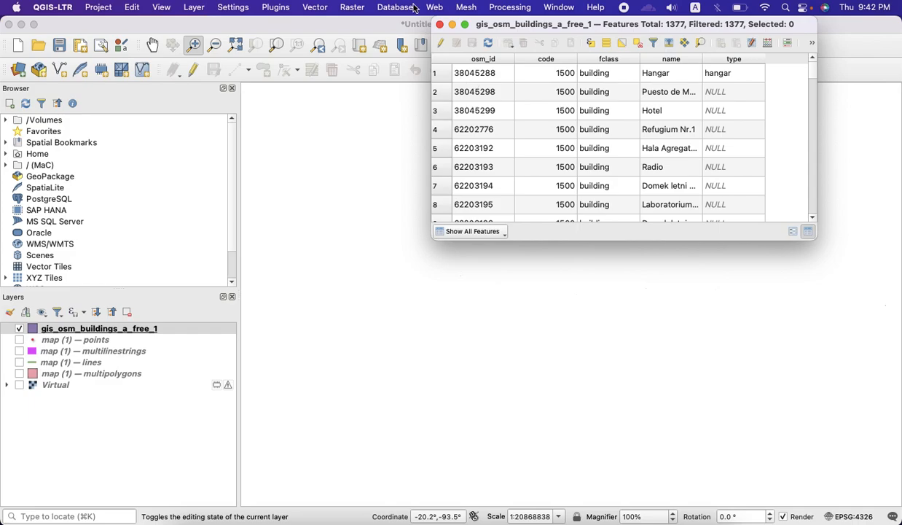
left_click(439, 24)
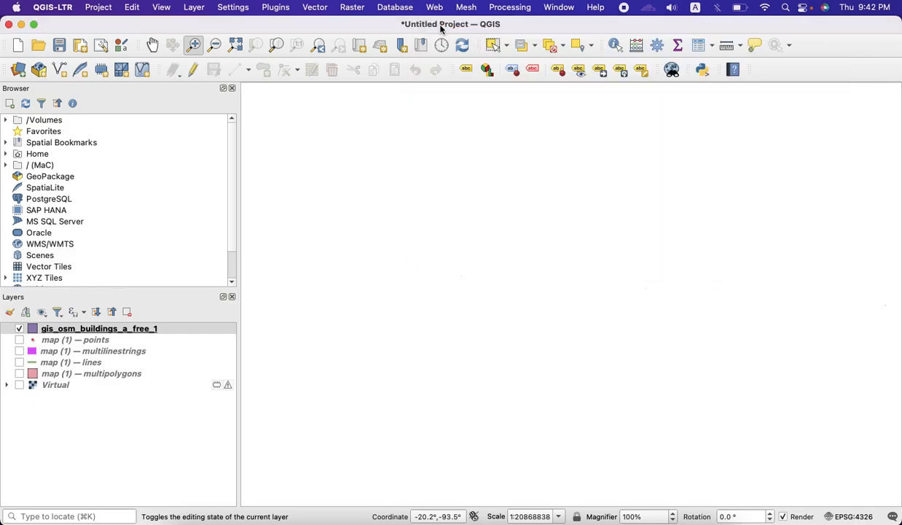
right_click(99, 333)
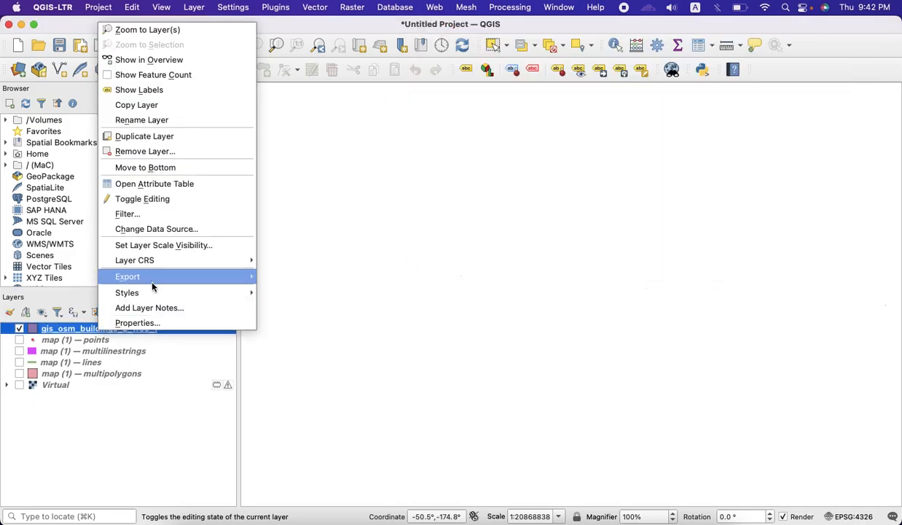
left_click(147, 32)
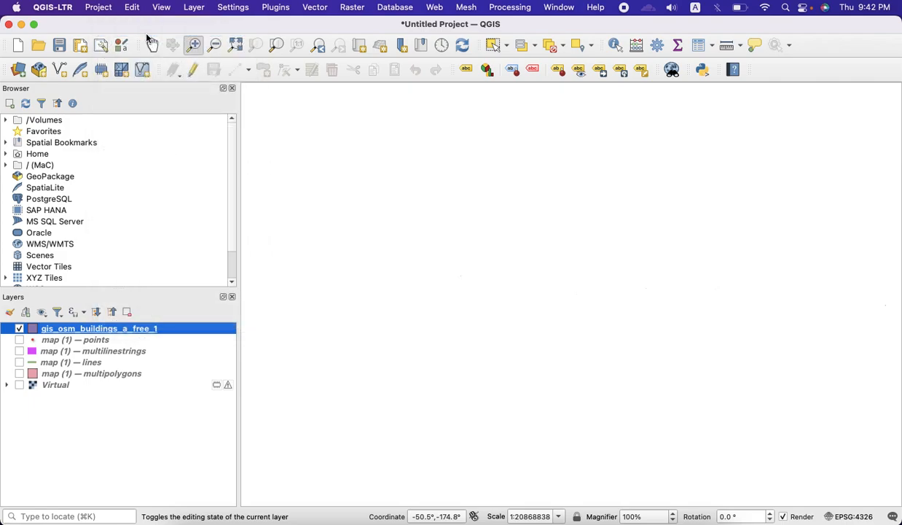
right_click(101, 333)
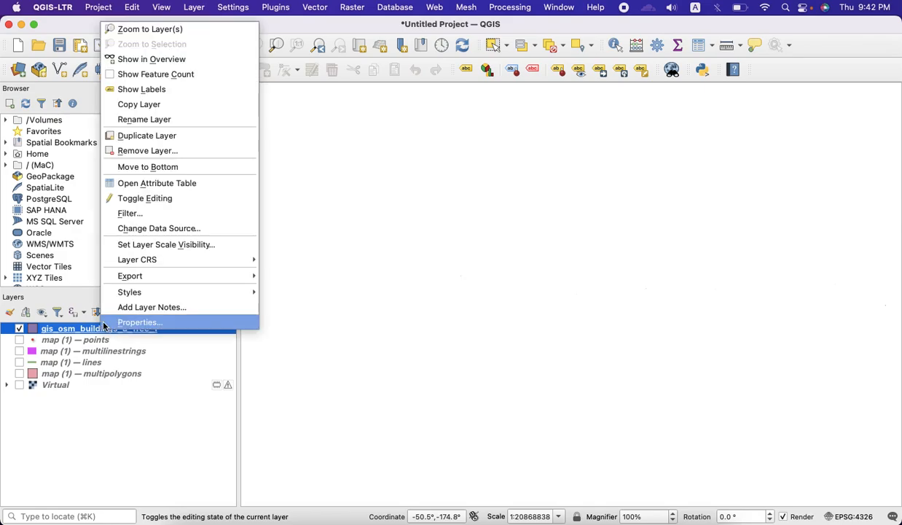
left_click(163, 120)
Add gis_osm_landuse_a_free_1.shp from the antarctica-latest-free.shp folder as another vector layer.
left_click(37, 69)
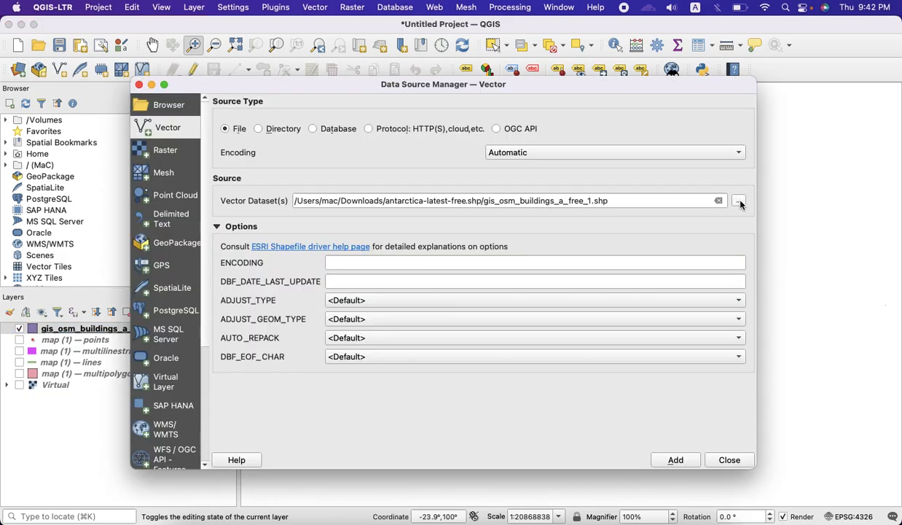
left_click(738, 202)
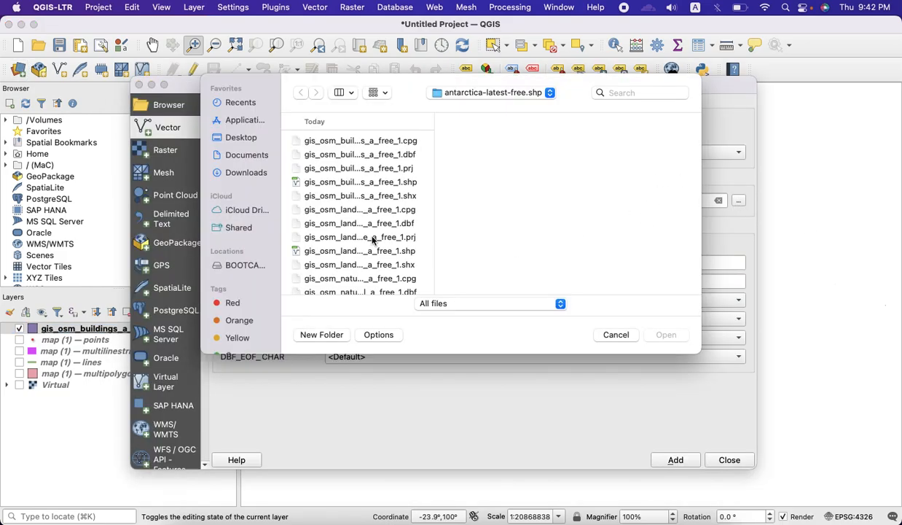
left_click(357, 250)
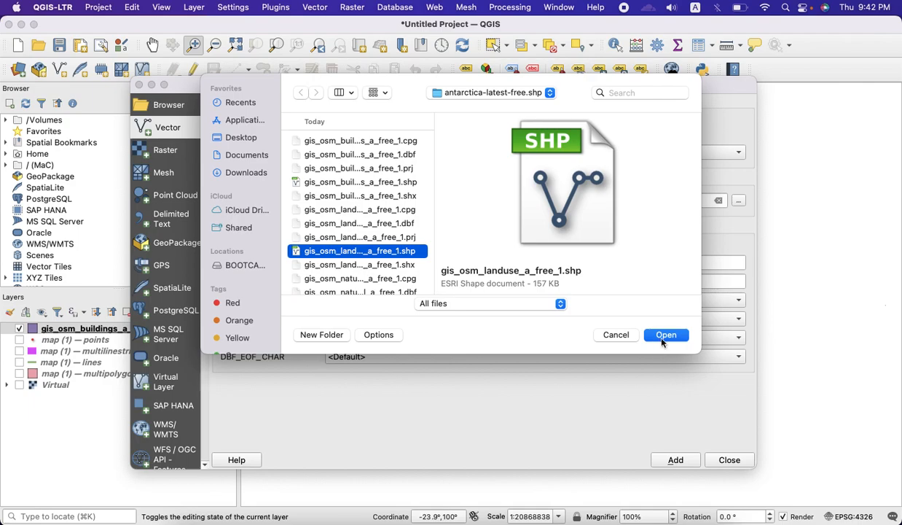
left_click(664, 336)
left_click(685, 460)
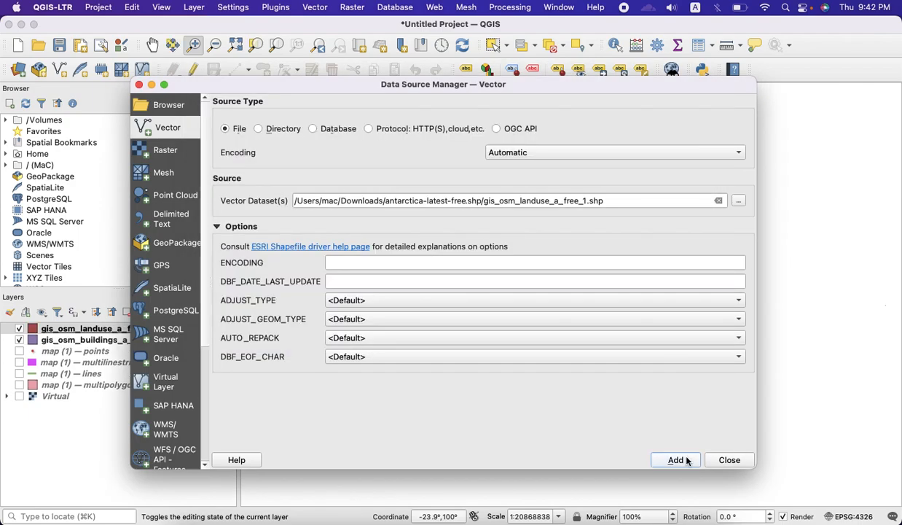
left_click(712, 462)
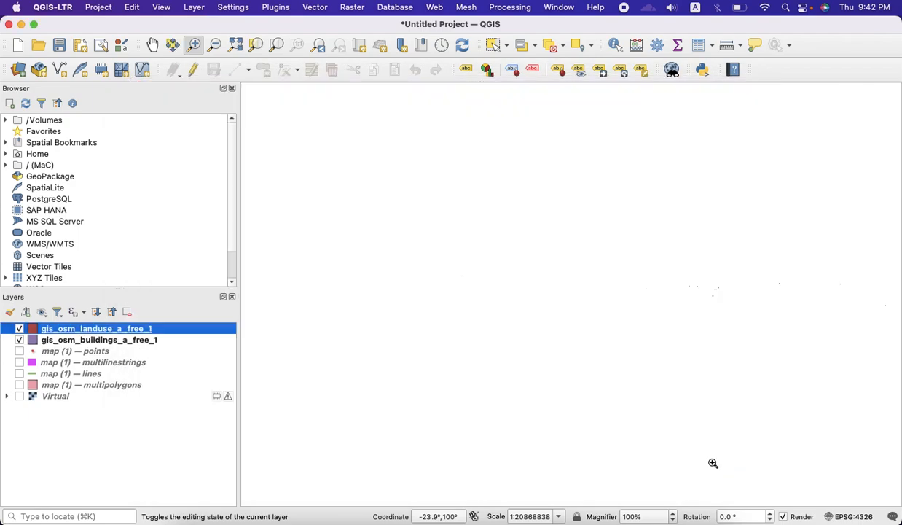
Zoom the map to the gis_osm_landuse_a_free_1 layer and hide the gis_osm_buildings_a_free_1 layer.
right_click(84, 331)
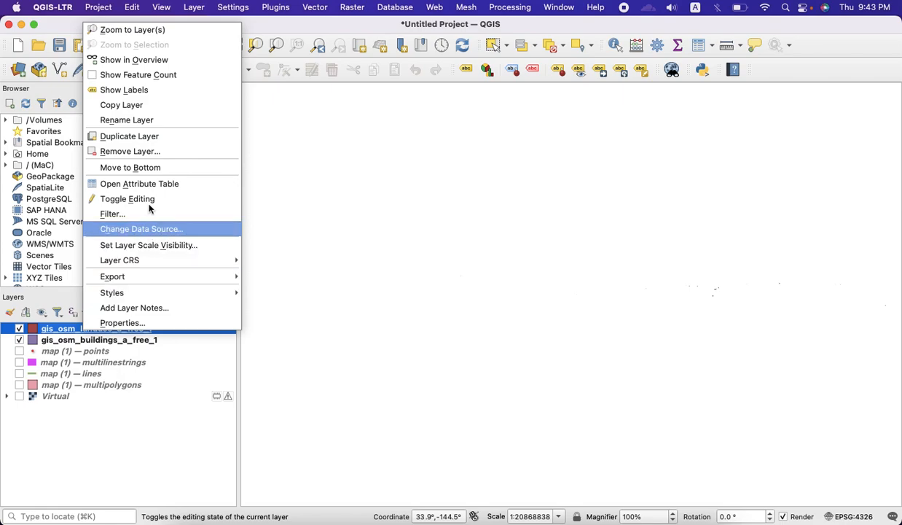
left_click(138, 29)
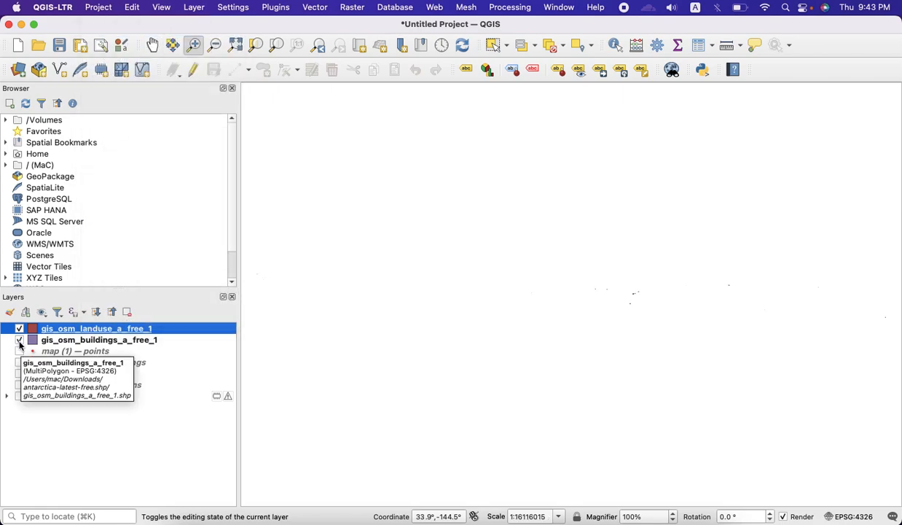
left_click(20, 342)
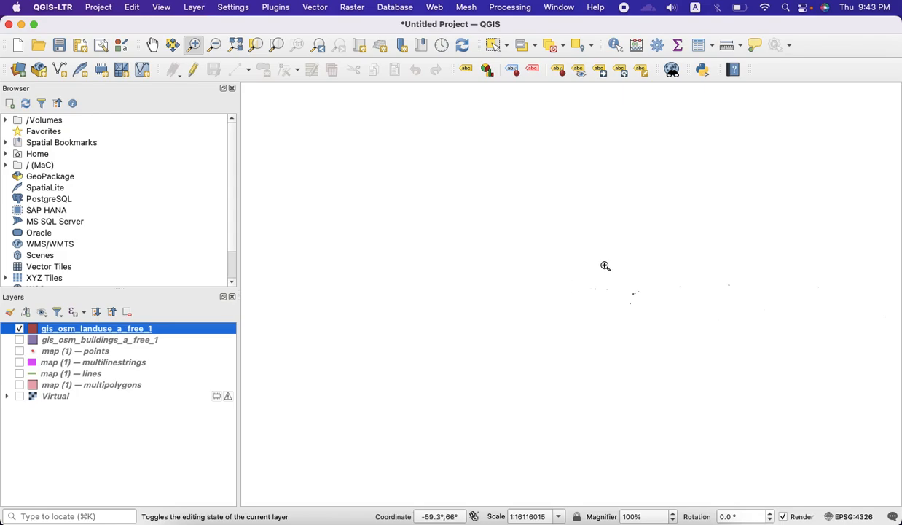
Zoom in closely on a cluster of landuse features to examine the shapes of individual polygons.
left_click_drag(556, 247, 731, 365)
left_click_drag(381, 176, 544, 358)
left_click_drag(470, 111, 670, 347)
left_click_drag(515, 155, 663, 314)
left_click_drag(342, 105, 554, 195)
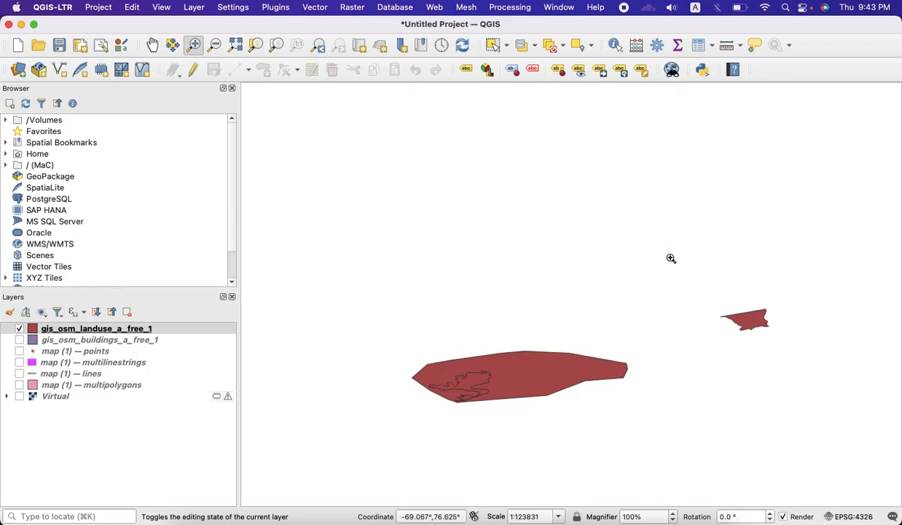
Show the map (1) points, multilinestrings, lines and multipolygons layers and zoom the map to the points layer.
right_click(156, 417)
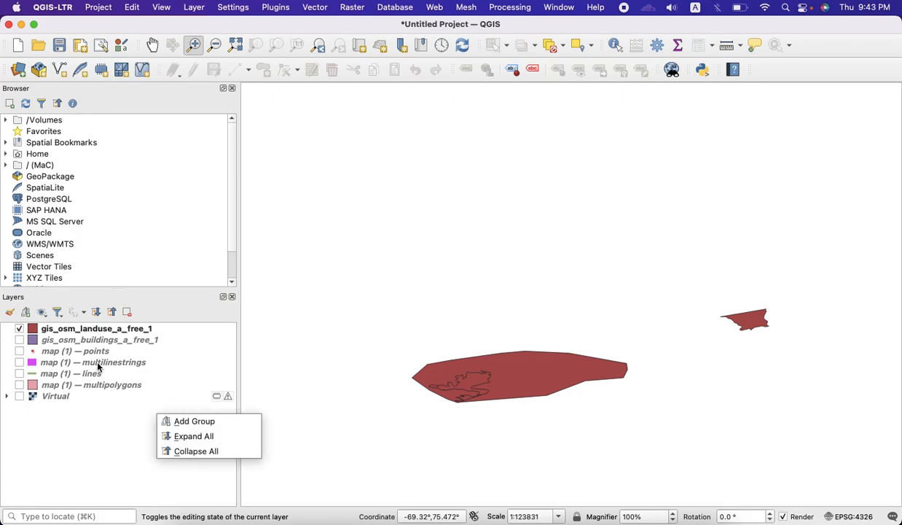
left_click(81, 387)
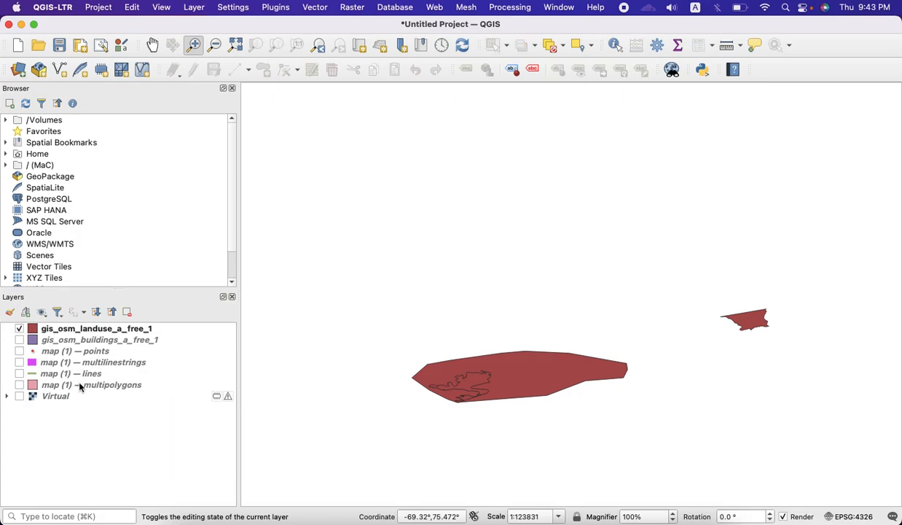
left_click(71, 389)
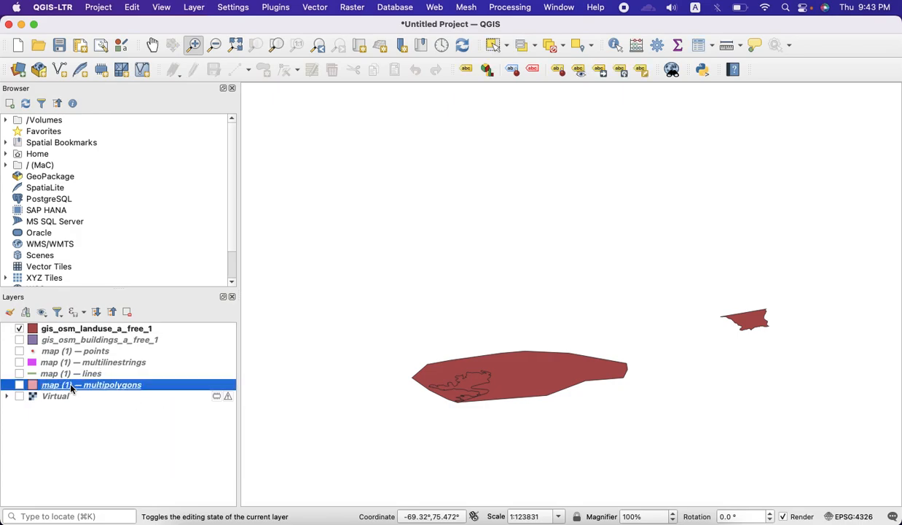
left_click(19, 373)
left_click(19, 385)
left_click(19, 362)
left_click(19, 350)
right_click(47, 351)
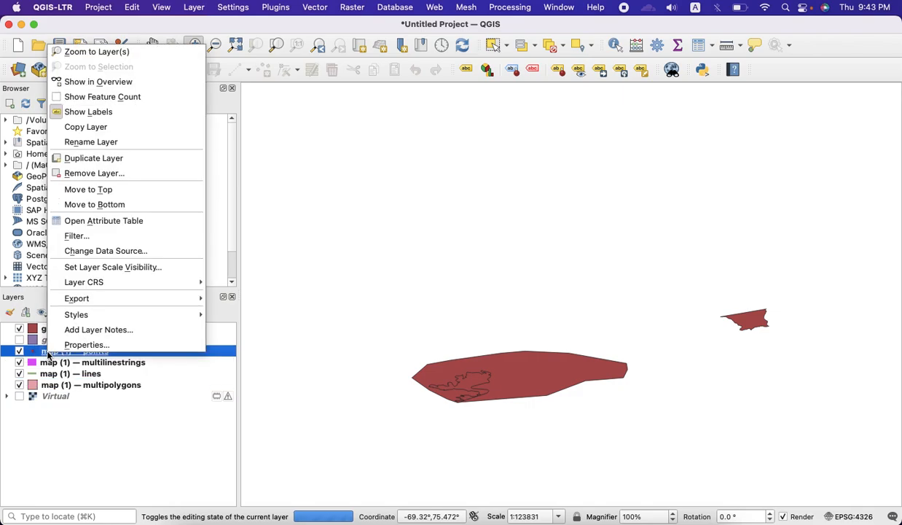
left_click(120, 52)
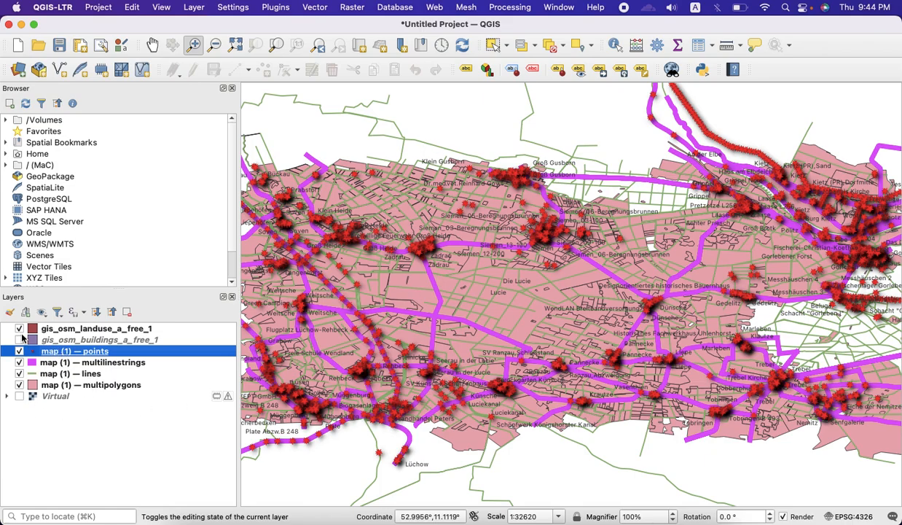
Remove the gis_osm_buildings_a_free_1 and gis_osm_landuse_a_free_1 layers from the project.
left_click(22, 331)
right_click(50, 338)
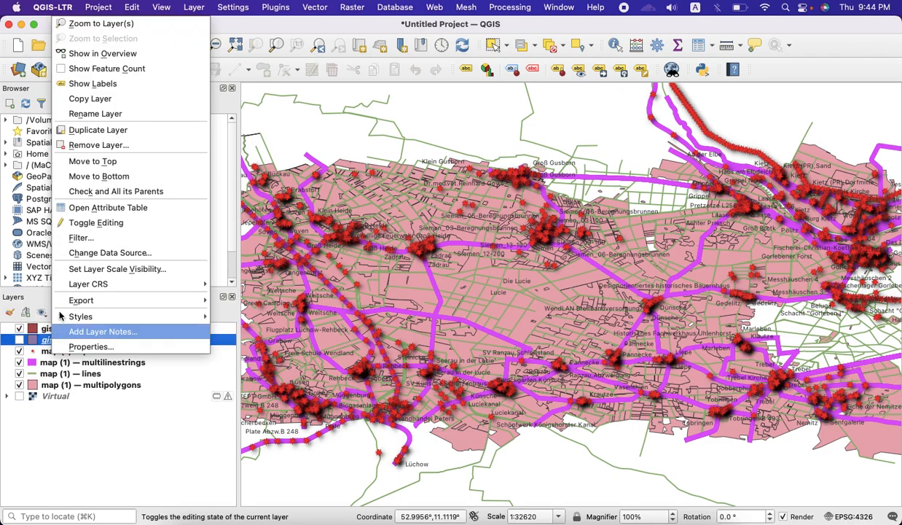
left_click(96, 146)
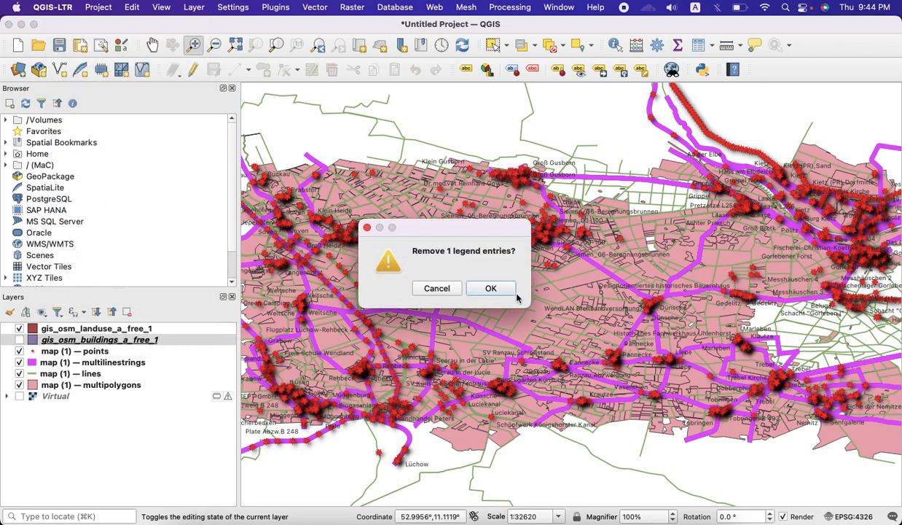
left_click(488, 286)
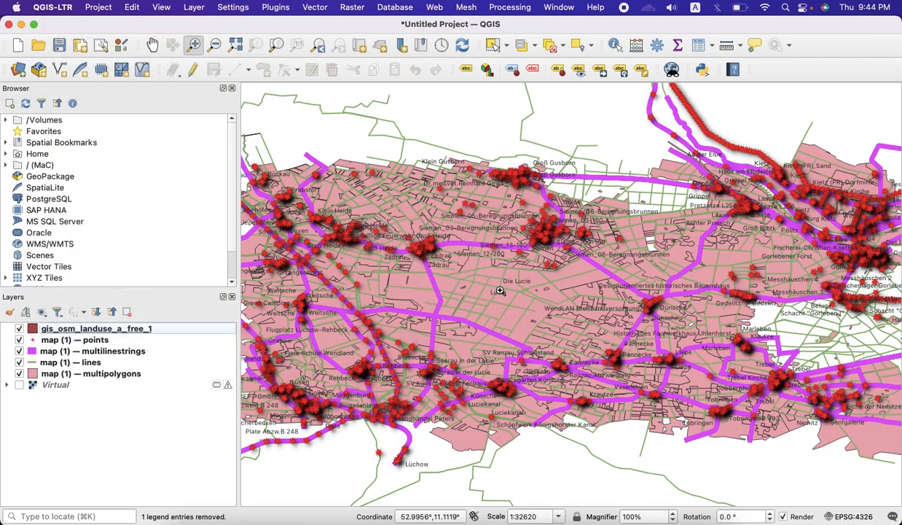
right_click(101, 330)
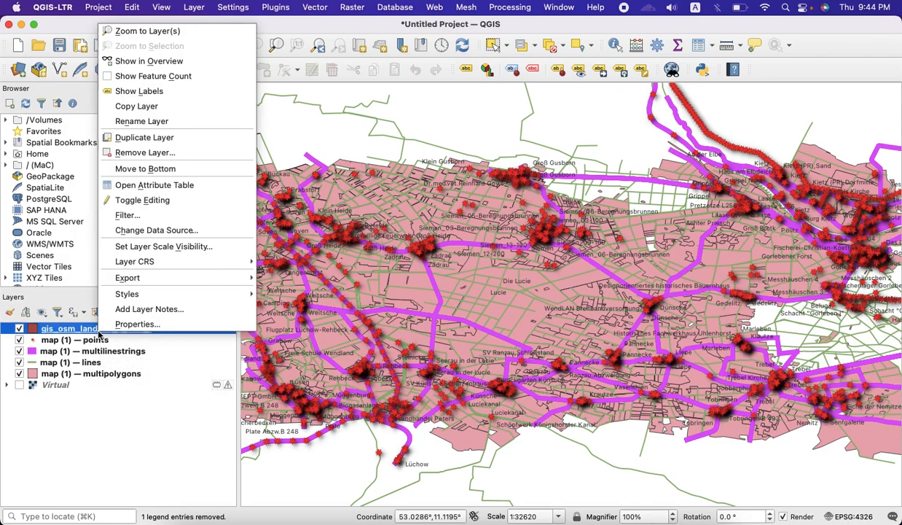
left_click(172, 152)
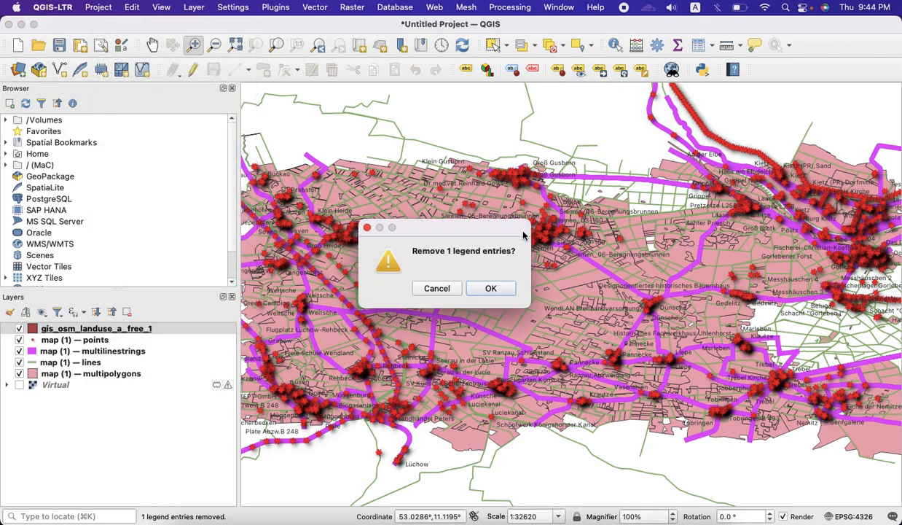
left_click(494, 288)
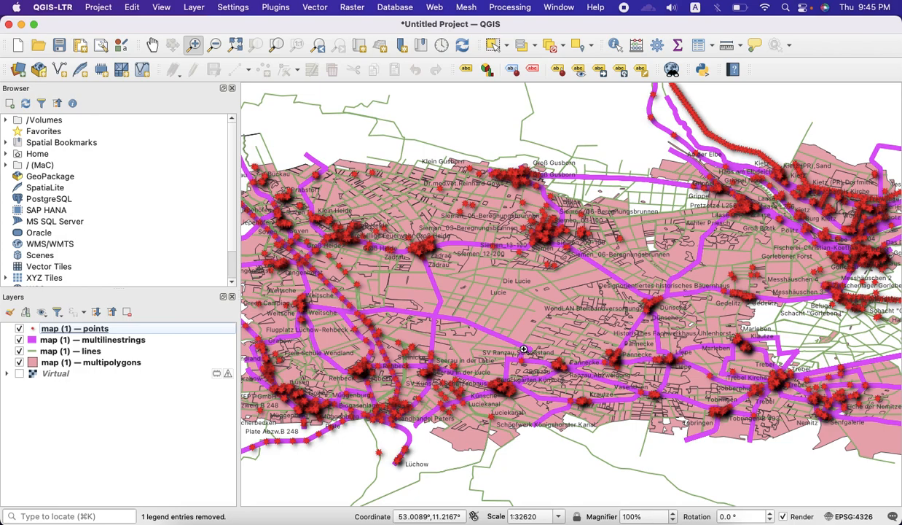
Hide and reshow the map (1) — points layer to compare the map with and without its points.
left_click(19, 329)
left_click(19, 329)
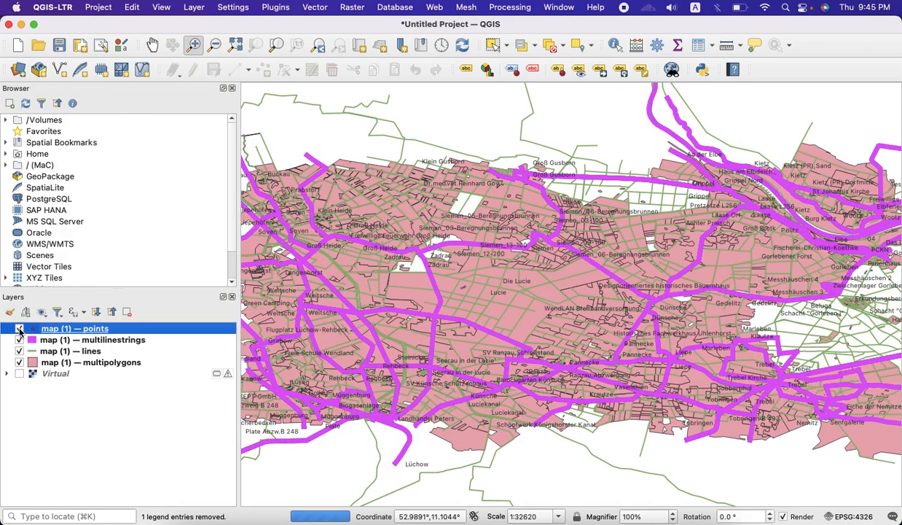
left_click(19, 329)
left_click(19, 329)
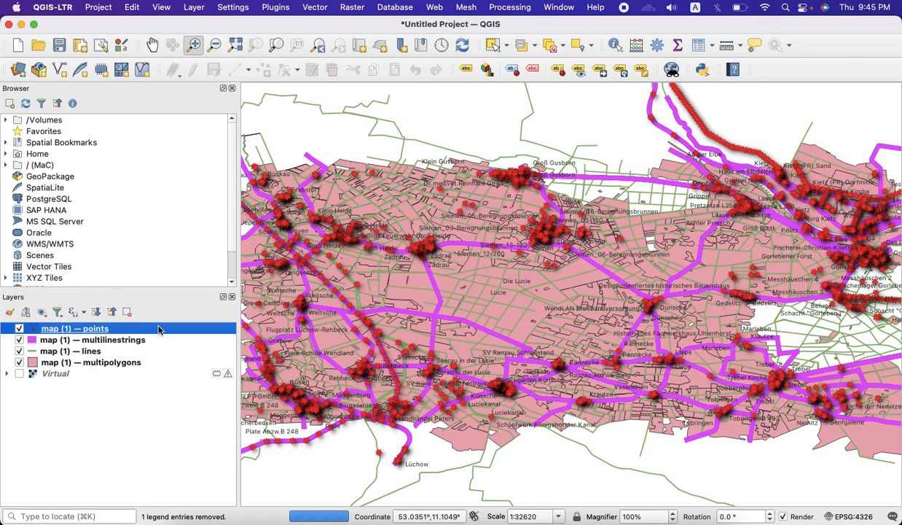
Hide the map (1) points, multilinestrings and multipolygons layers so that only map (1) — lines is displayed.
left_click(19, 328)
left_click(19, 341)
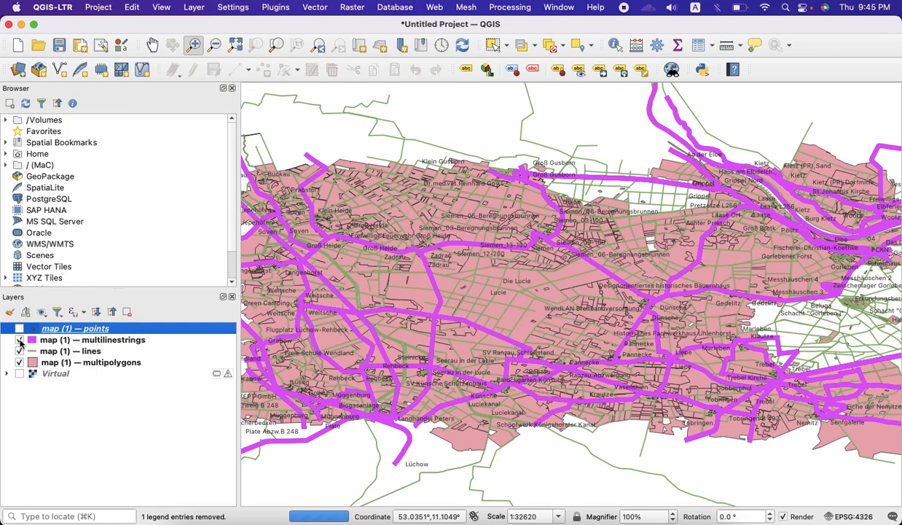
left_click(19, 340)
left_click(19, 340)
left_click(19, 340)
left_click(19, 340)
left_click(19, 351)
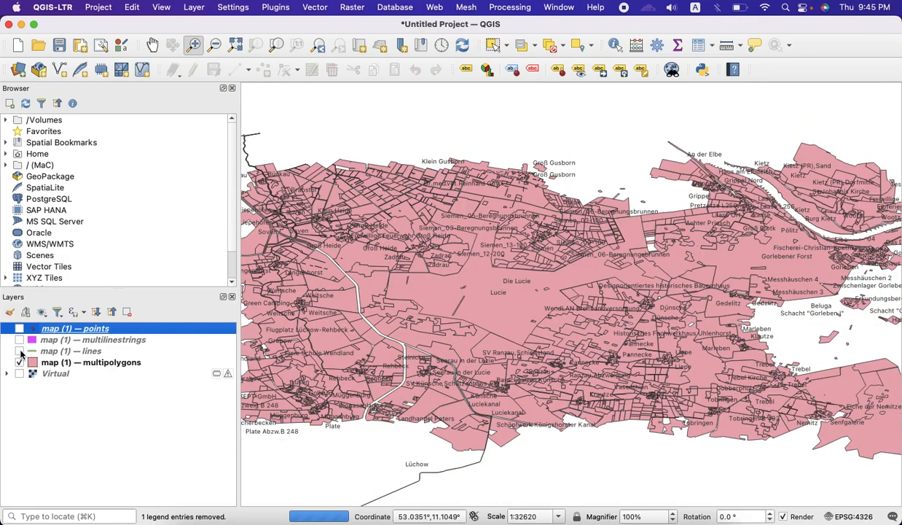
left_click(20, 351)
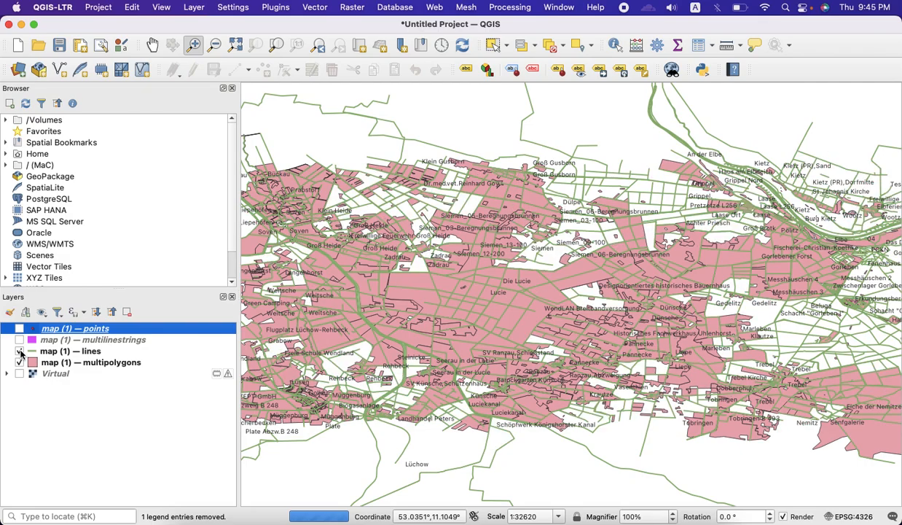
left_click(20, 363)
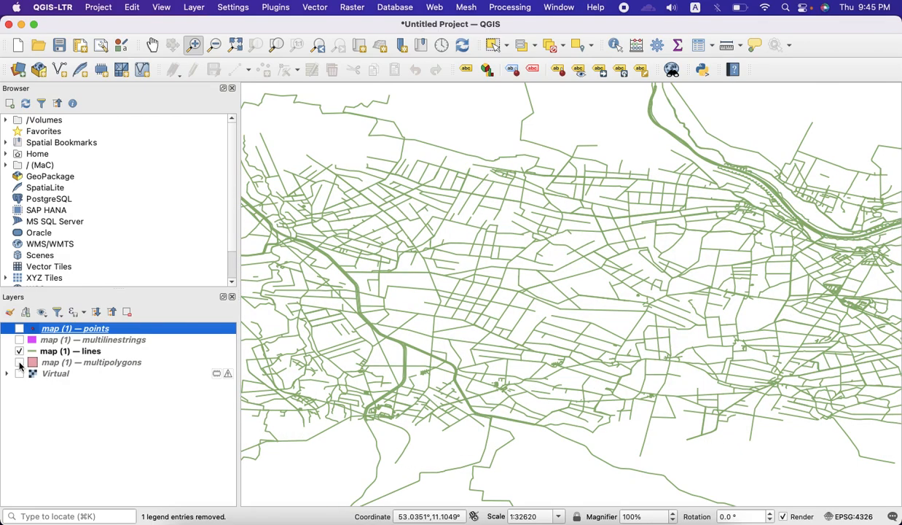
Show the Virtual imagery layer, zoom in on an area of fields, and display map (1) — multipolygons over it.
left_click(19, 373)
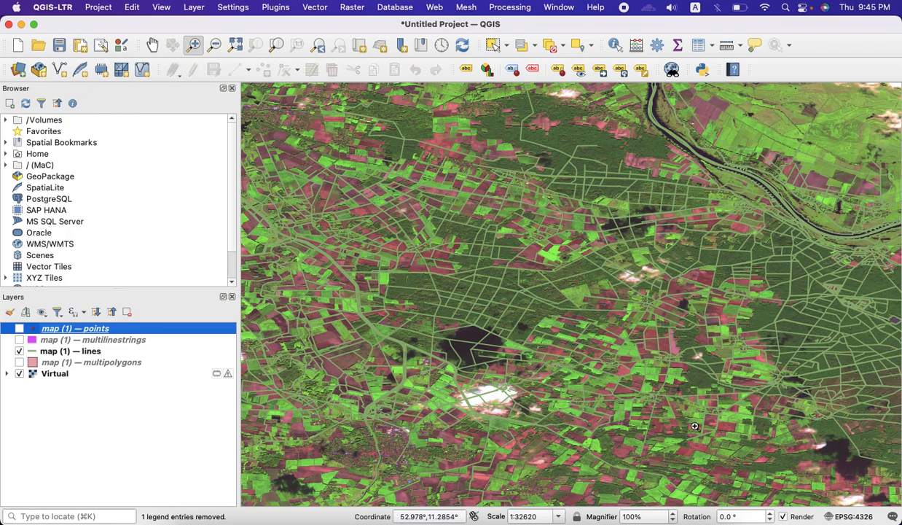
left_click_drag(637, 388, 745, 480)
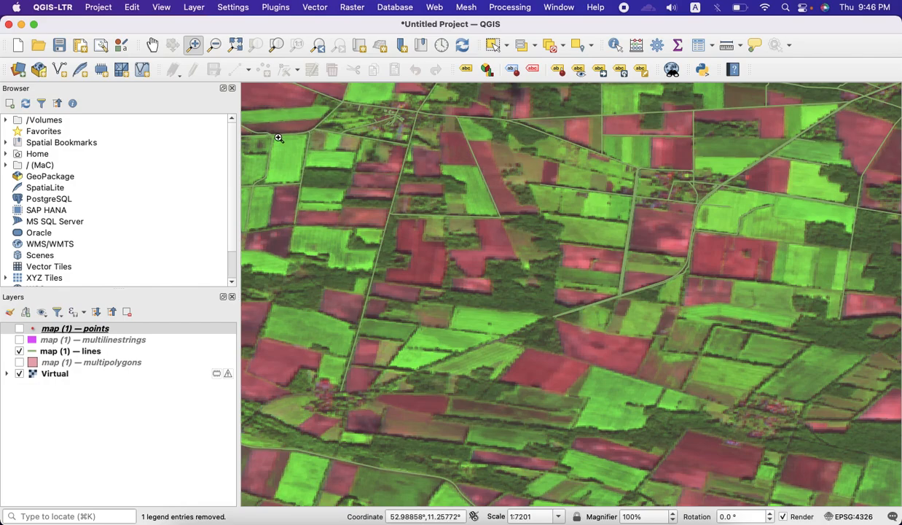
left_click(19, 362)
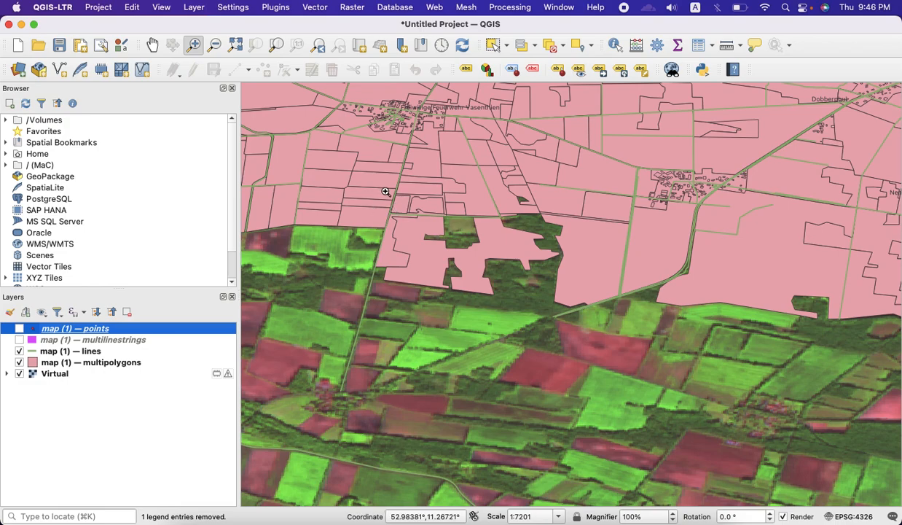
left_click(100, 364)
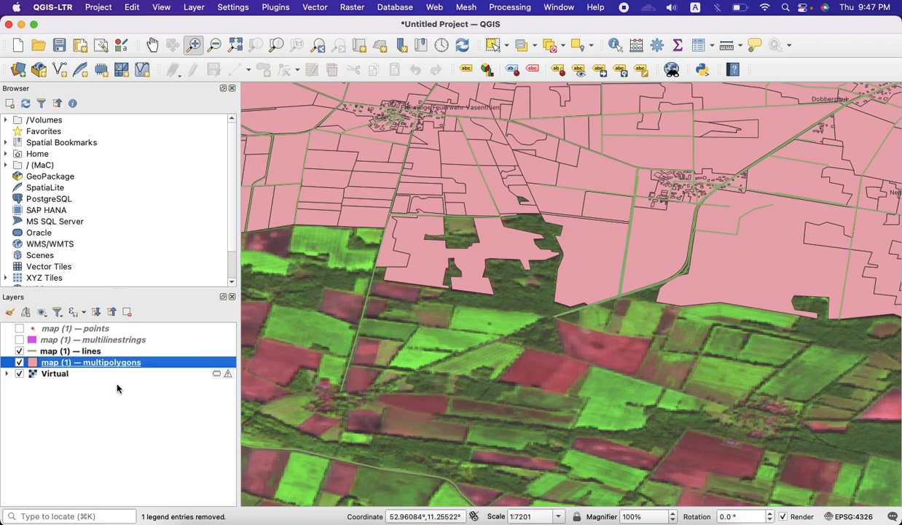
mouse_move(104, 367)
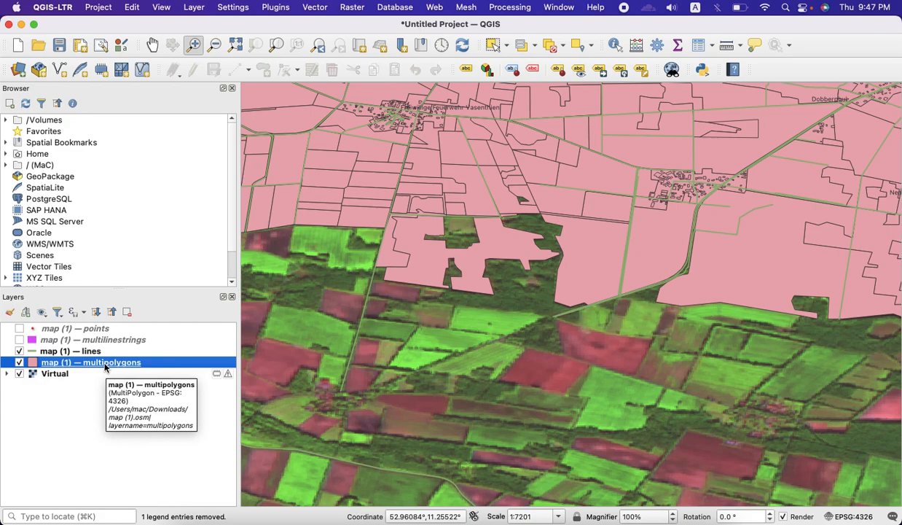
Look over the label settings in the properties of the map (1) — points layer and close them without changes.
left_click(54, 330)
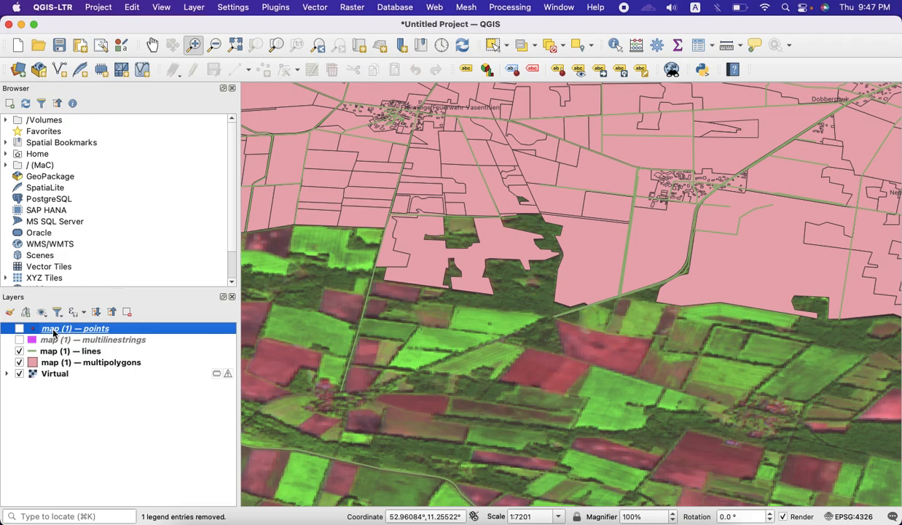
right_click(54, 333)
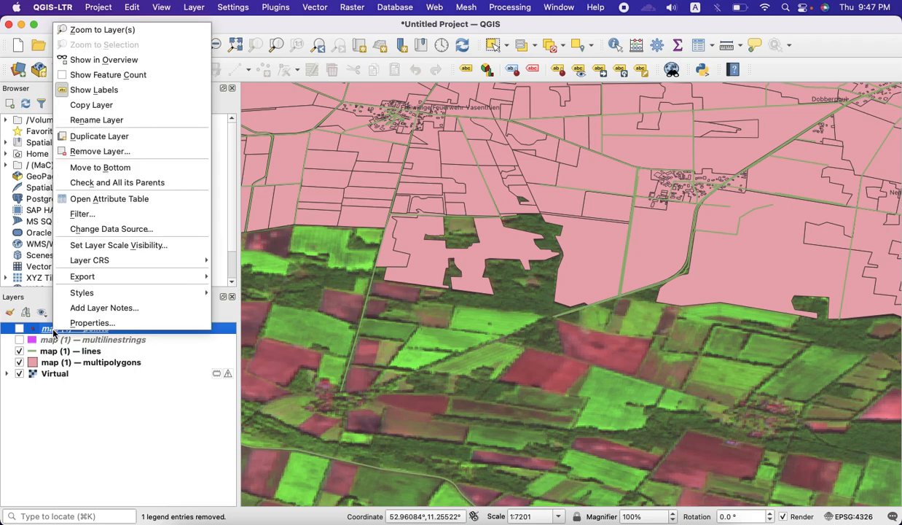
left_click(91, 322)
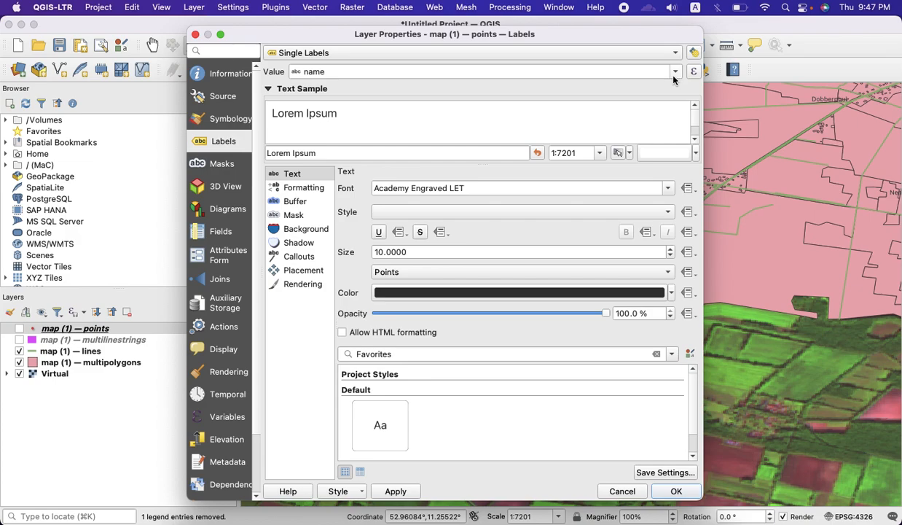
left_click(624, 494)
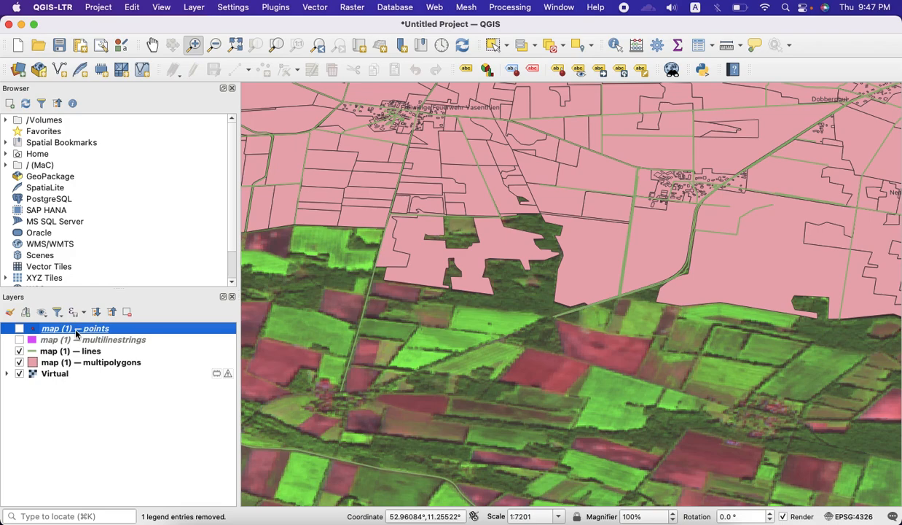
Switch the labels of the map (1) — points layer off and back on.
right_click(76, 333)
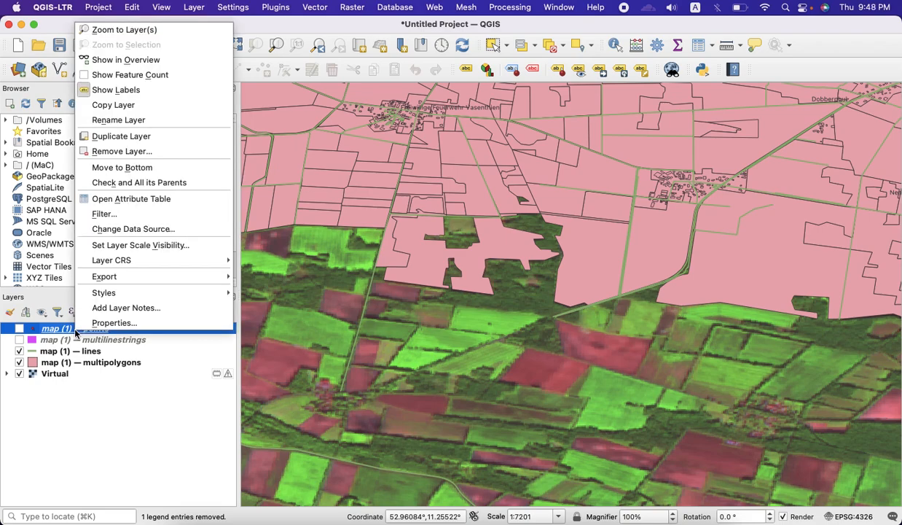
left_click(111, 94)
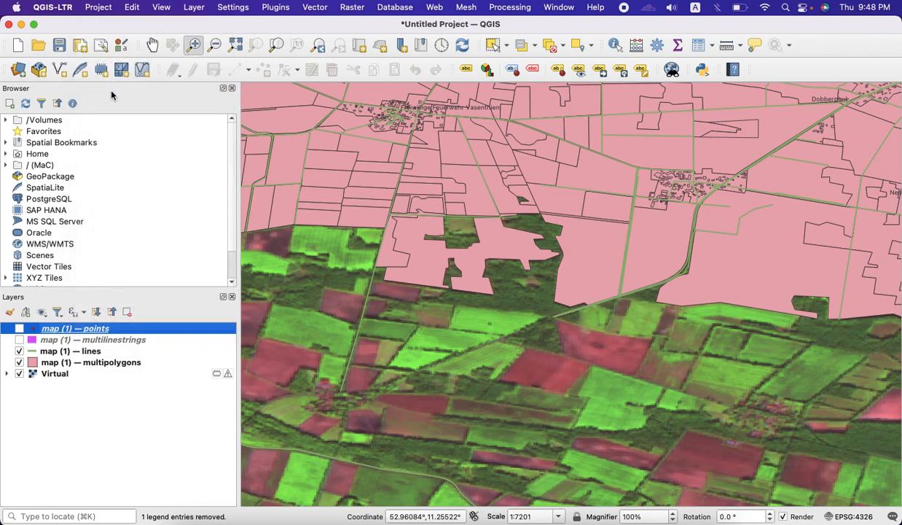
right_click(71, 330)
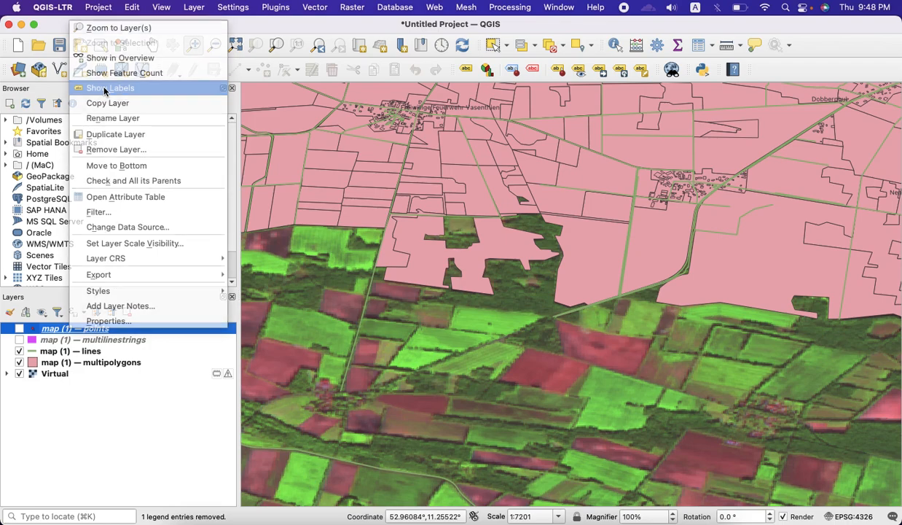
left_click(105, 89)
Display the map (1) — points layer and label its points around Tobringen by the osm_id attribute.
left_click(21, 328)
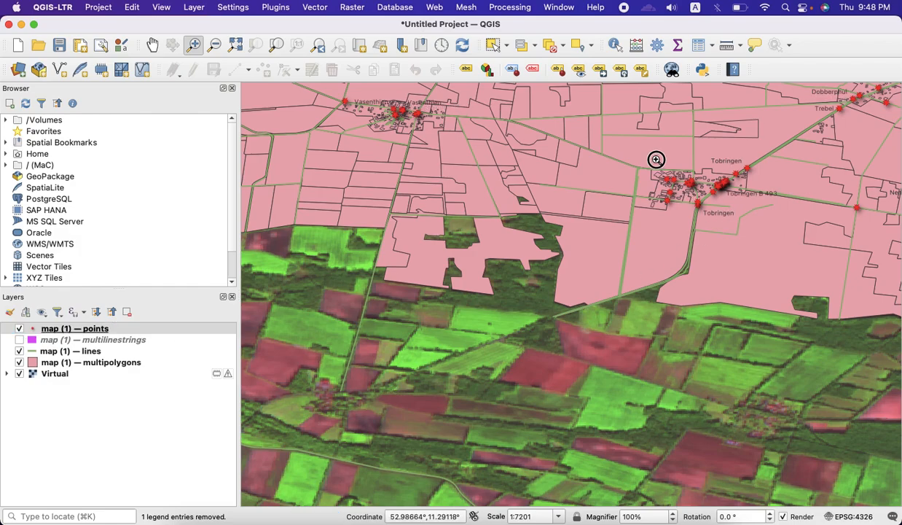
left_click_drag(628, 147, 824, 266)
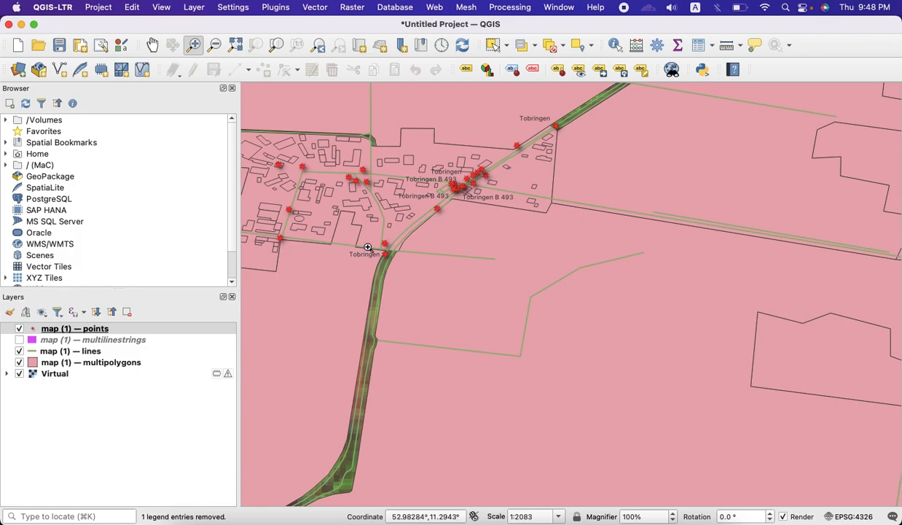
right_click(99, 333)
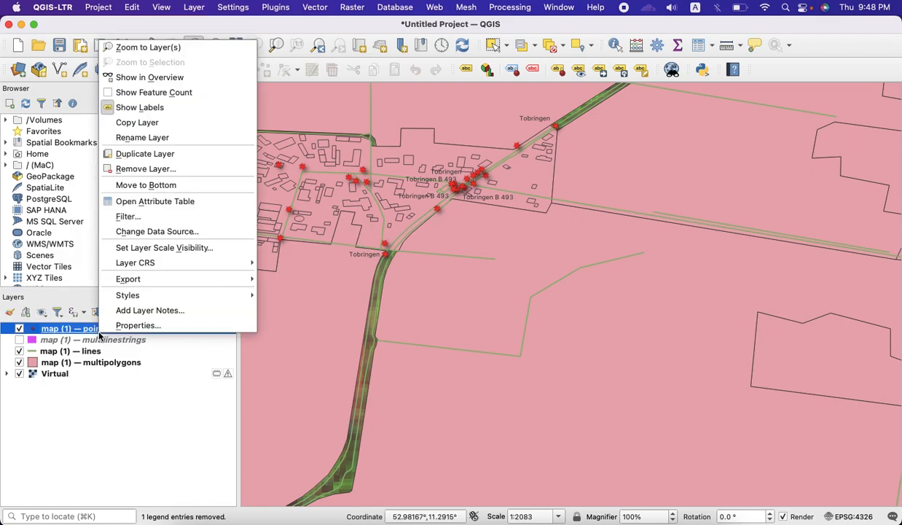
left_click(151, 323)
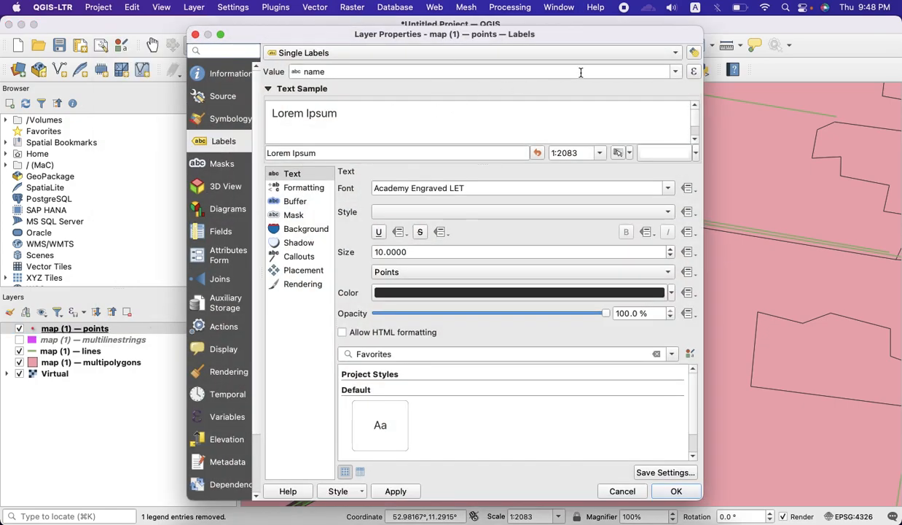
left_click(674, 72)
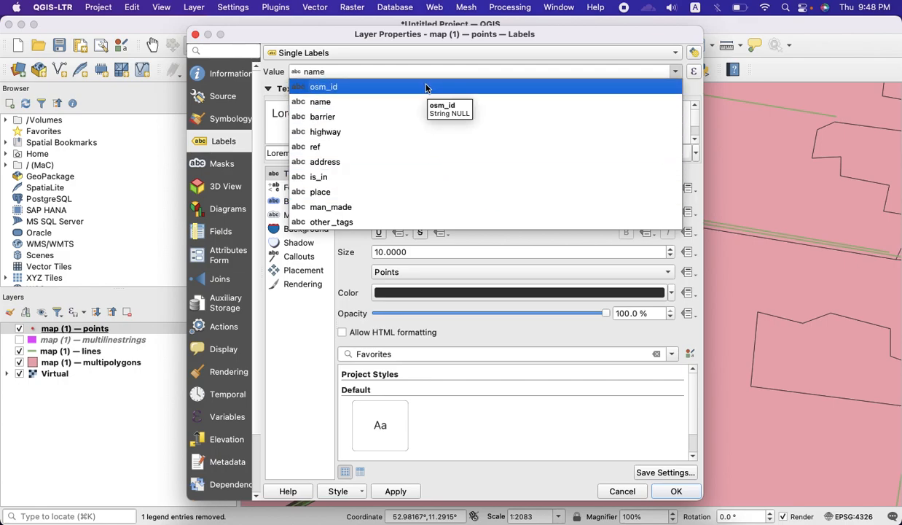
left_click(343, 87)
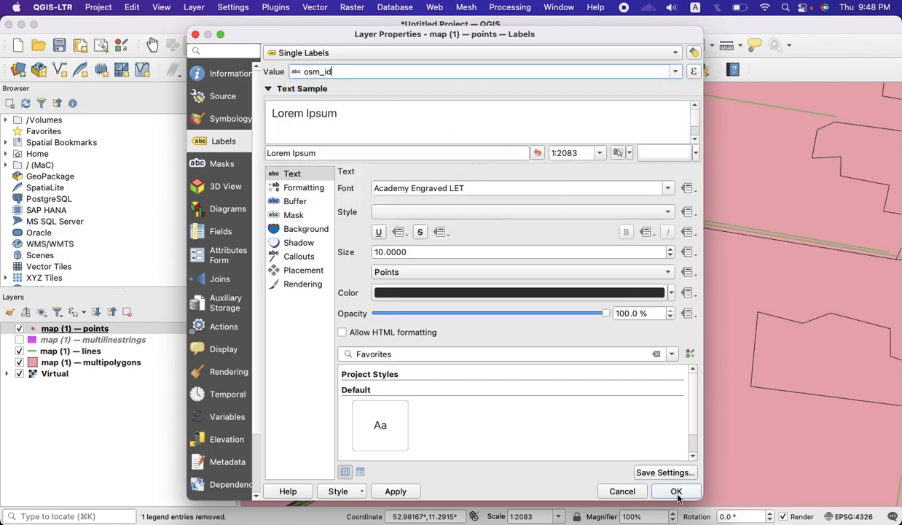
left_click(405, 493)
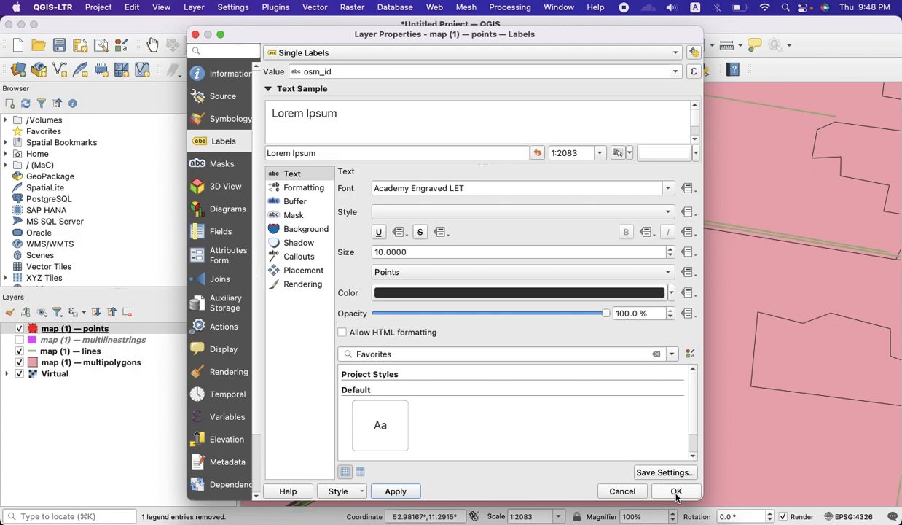
left_click(677, 491)
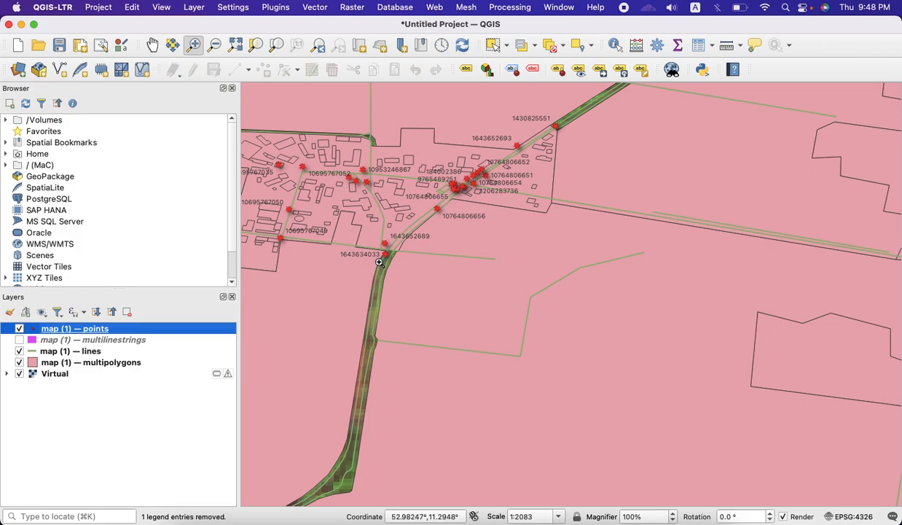
Change the marker symbol of the map (1) — points layer to the topo hospital preset.
right_click(63, 334)
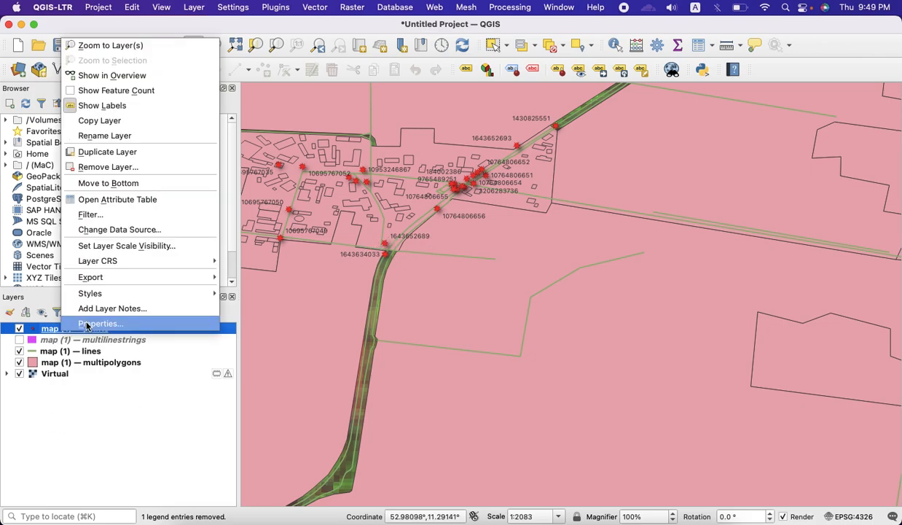
left_click(86, 325)
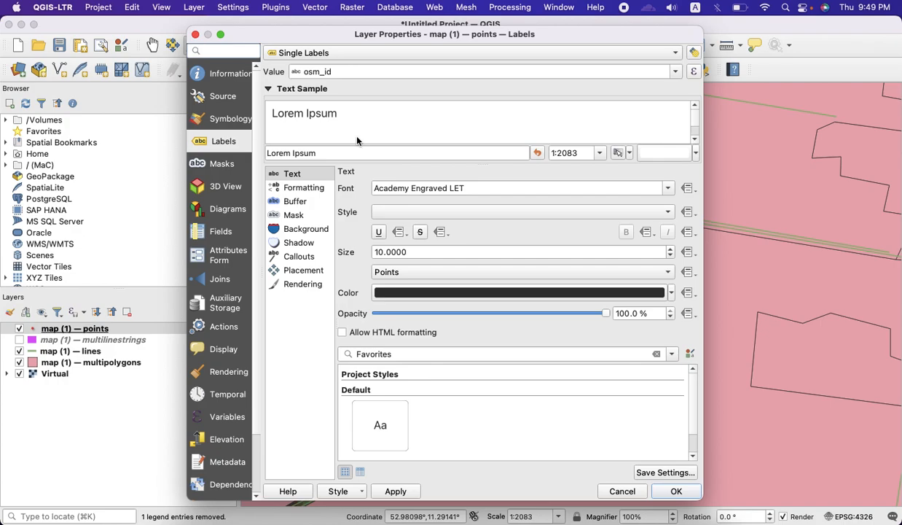
left_click(218, 118)
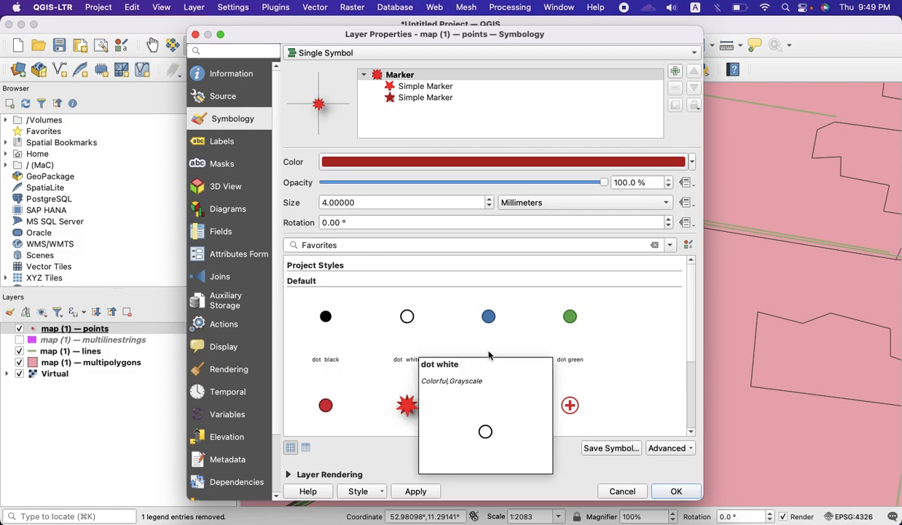
left_click(569, 406)
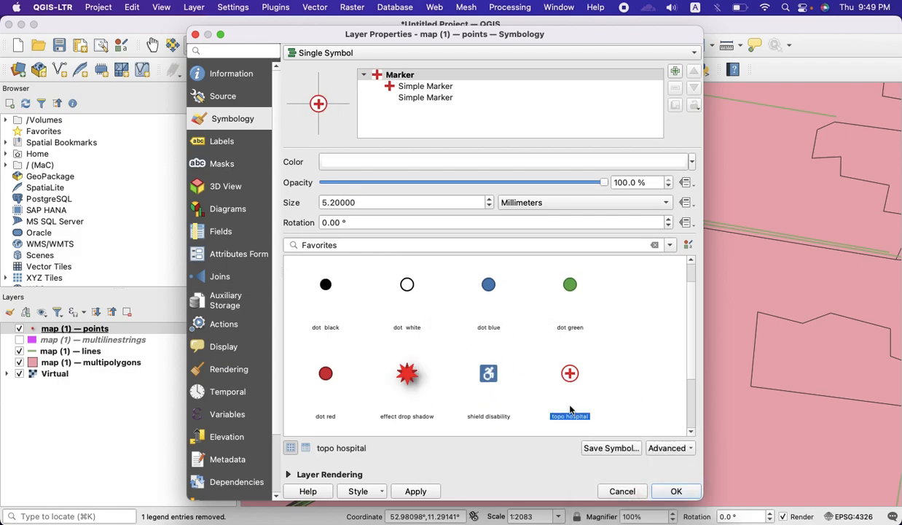
left_click(416, 491)
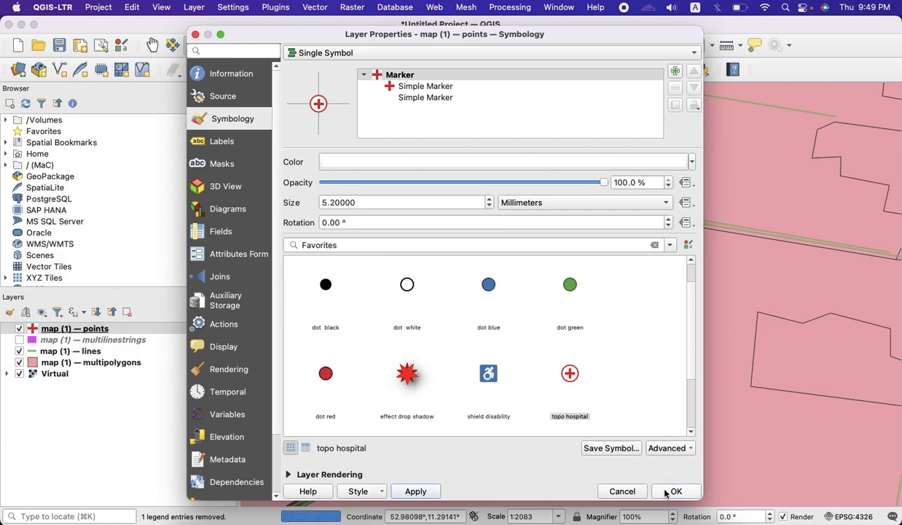
left_click(674, 492)
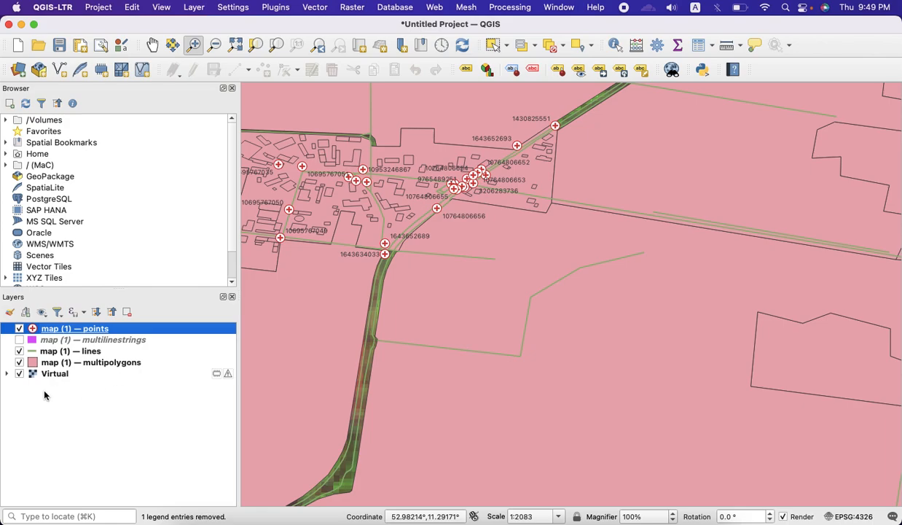
Recolour the marker of the map (1) — points layer to bright red.
right_click(57, 332)
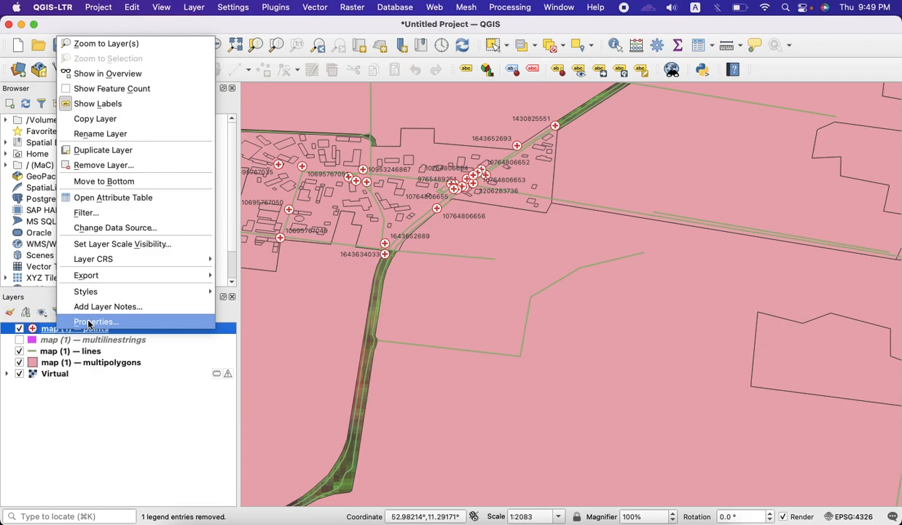
left_click(88, 323)
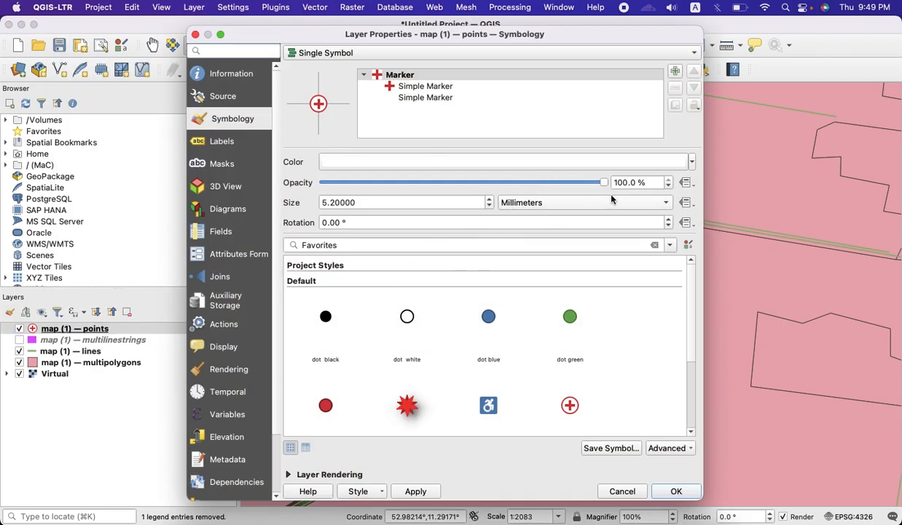
left_click(691, 165)
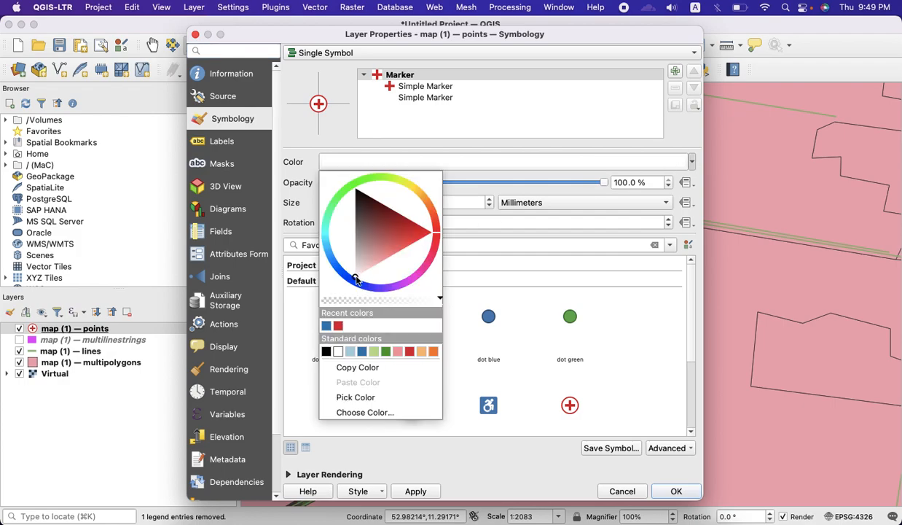
mouse_move(356, 280)
left_mouse_down()
mouse_move(369, 244)
mouse_move(431, 237)
left_mouse_up()
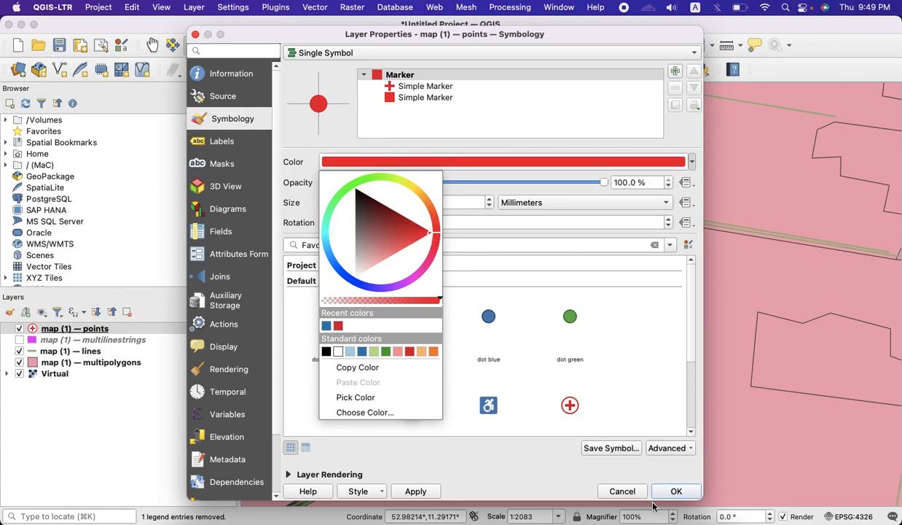
left_click(412, 490)
left_click(412, 490)
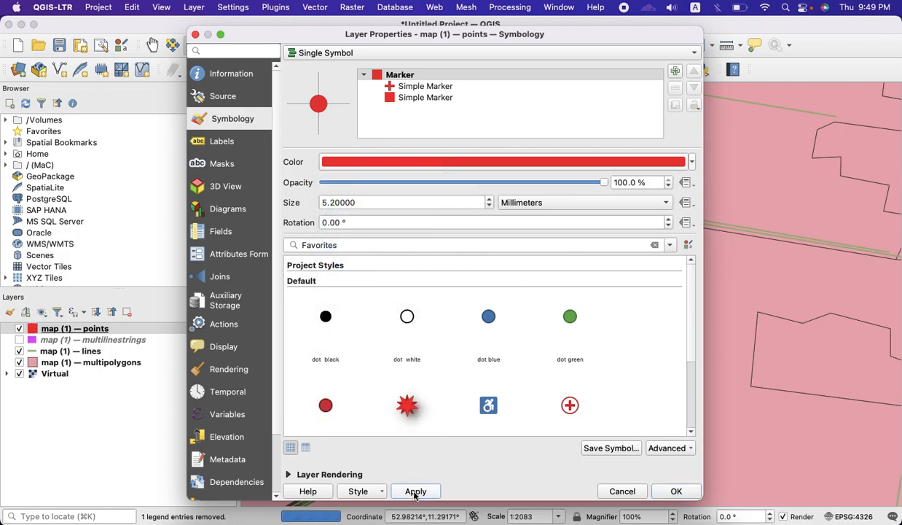
left_click(676, 491)
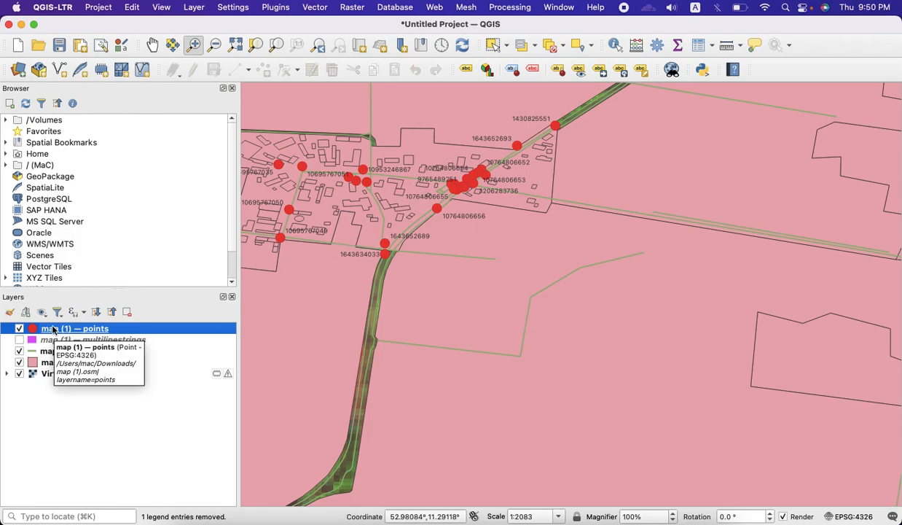
Reduce the marker size of the map (1) — points layer to 4 millimetres.
right_click(53, 329)
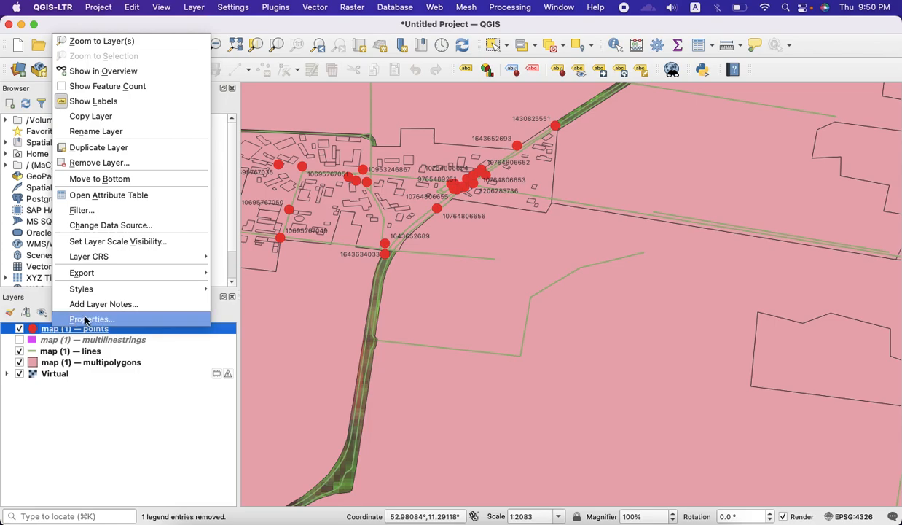
left_click(93, 319)
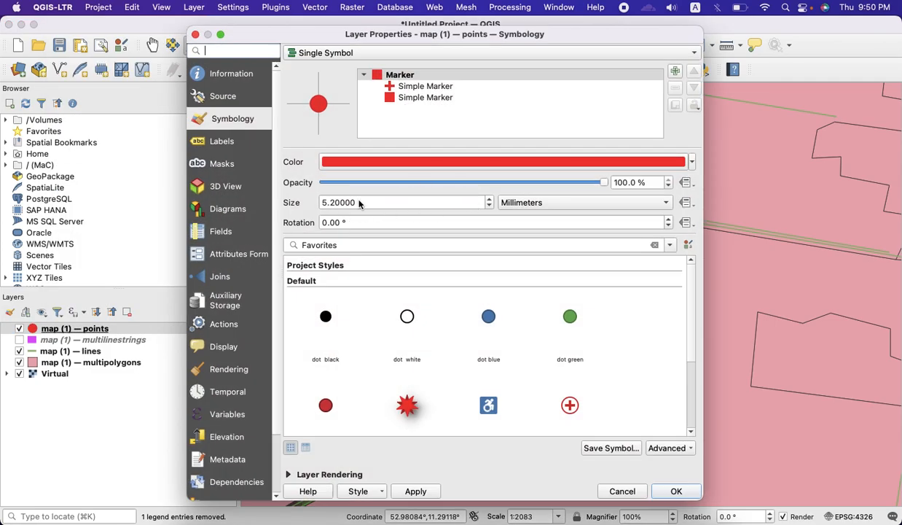
left_click(490, 206)
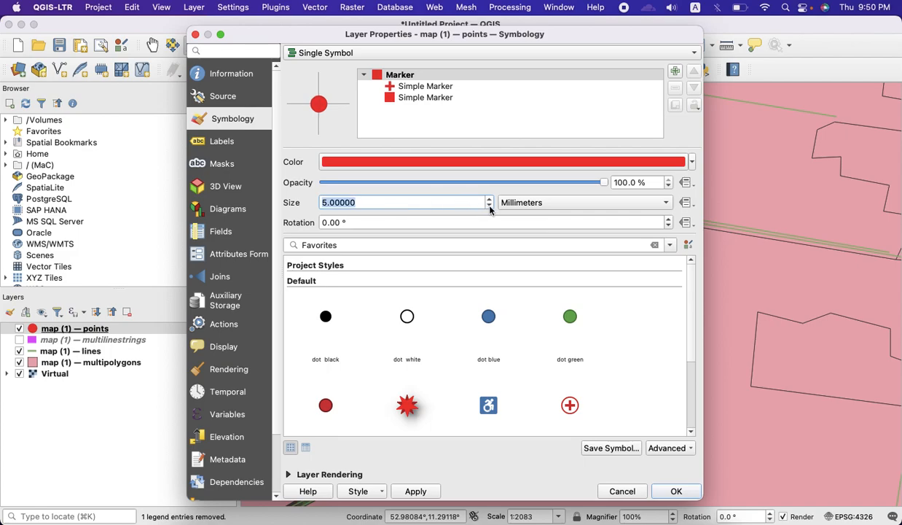
left_click(489, 207)
left_click(489, 207)
left_click(490, 207)
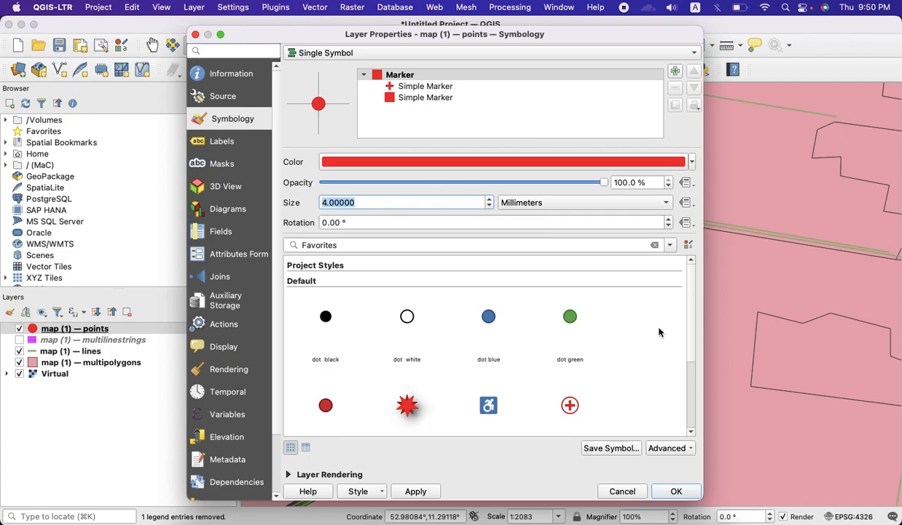
left_click(414, 491)
left_click(673, 491)
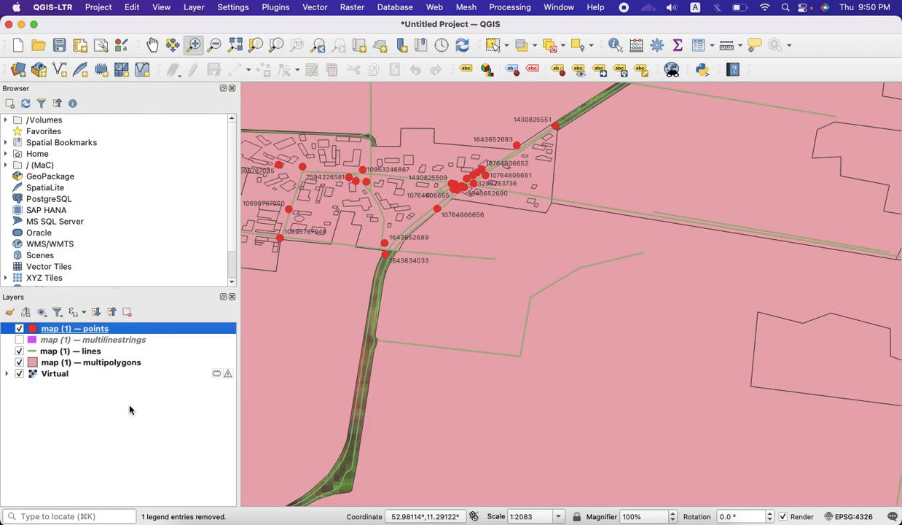
Set the label font of the map (1) — points layer to Adelle Sans Devanagari in the Extrabold style.
right_click(89, 330)
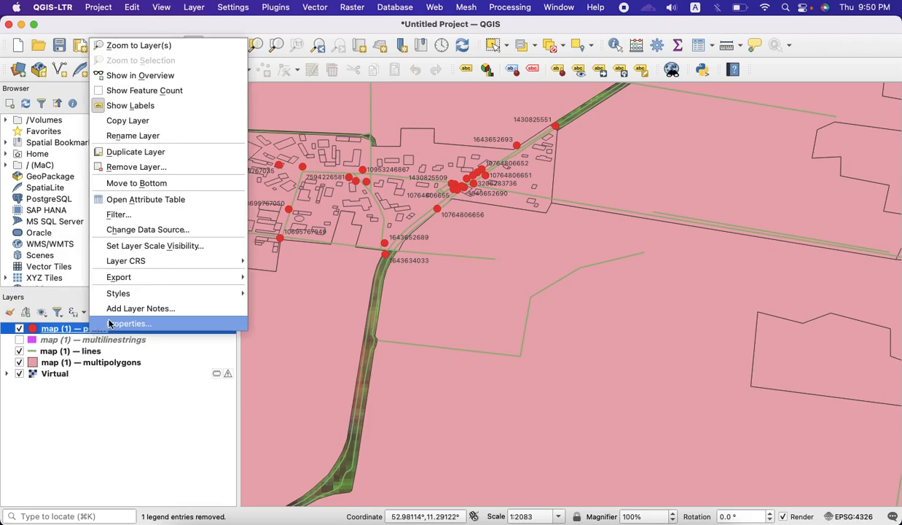
left_click(111, 323)
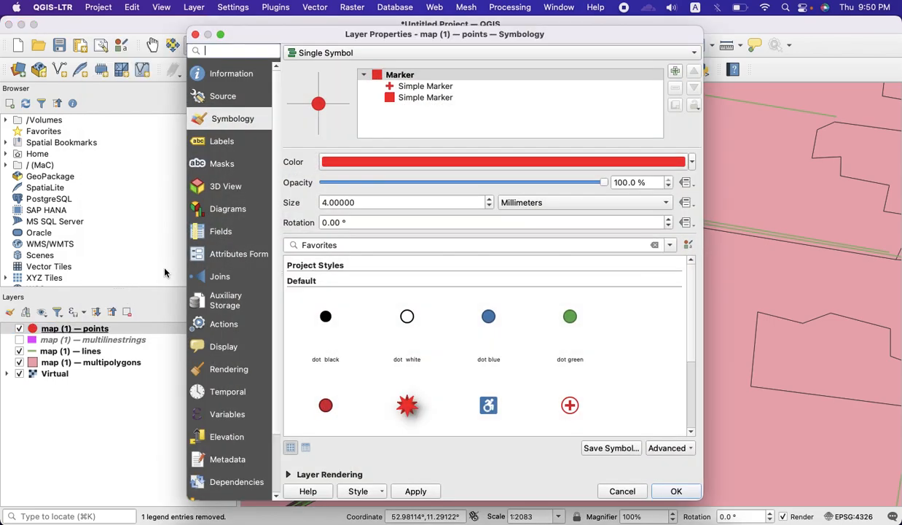
left_click(217, 146)
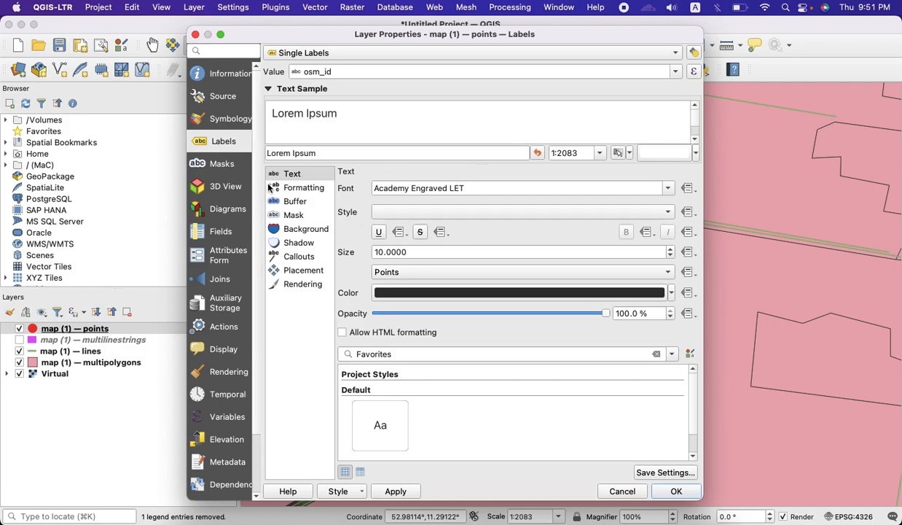
left_click(667, 191)
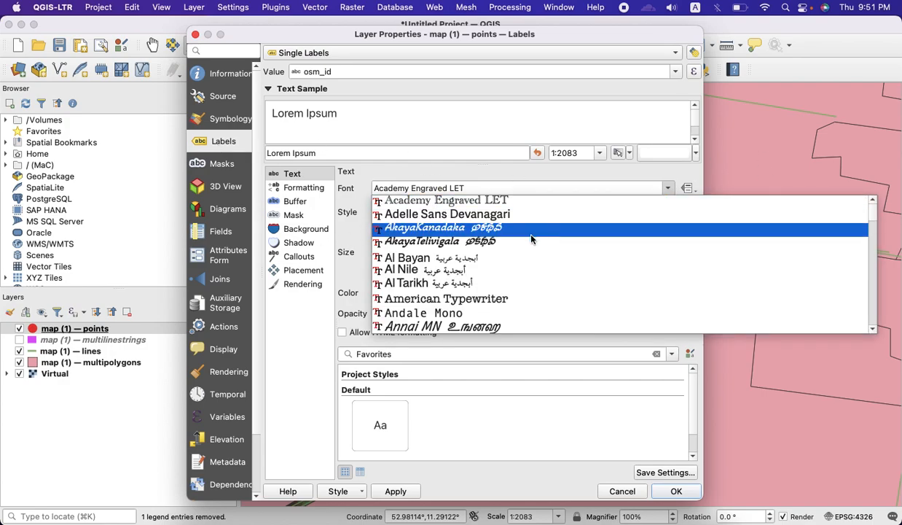
left_click(515, 217)
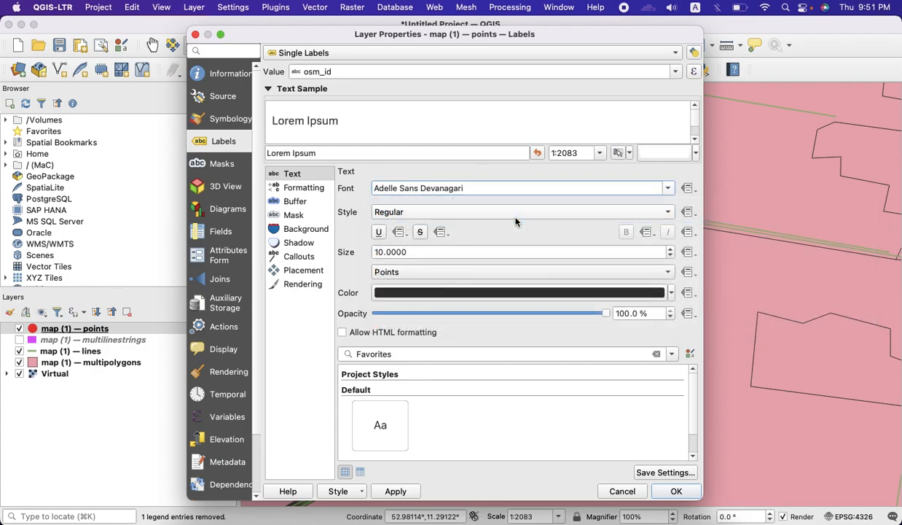
left_click(503, 209)
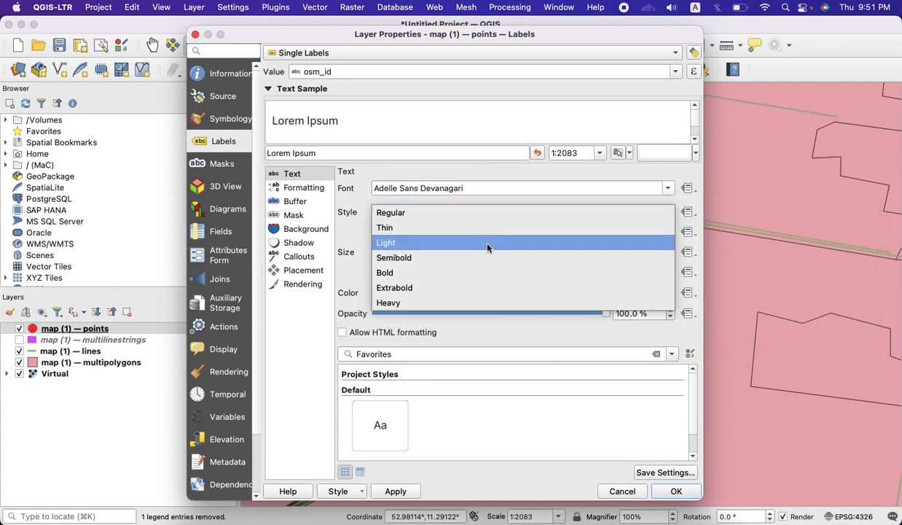
left_click(470, 286)
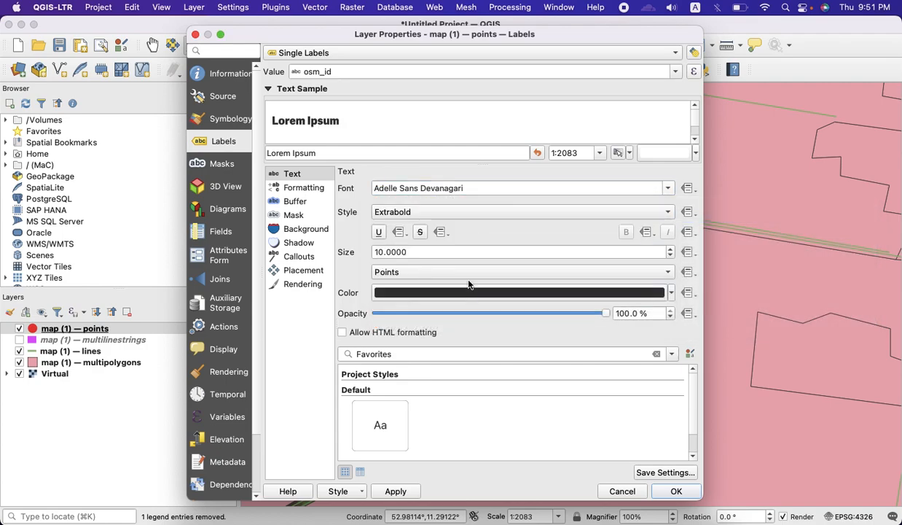
Set the label text size of the map (1) — points layer to 12, keeping the unit as points.
left_click(669, 256)
left_click(668, 255)
left_click(669, 255)
left_click(669, 256)
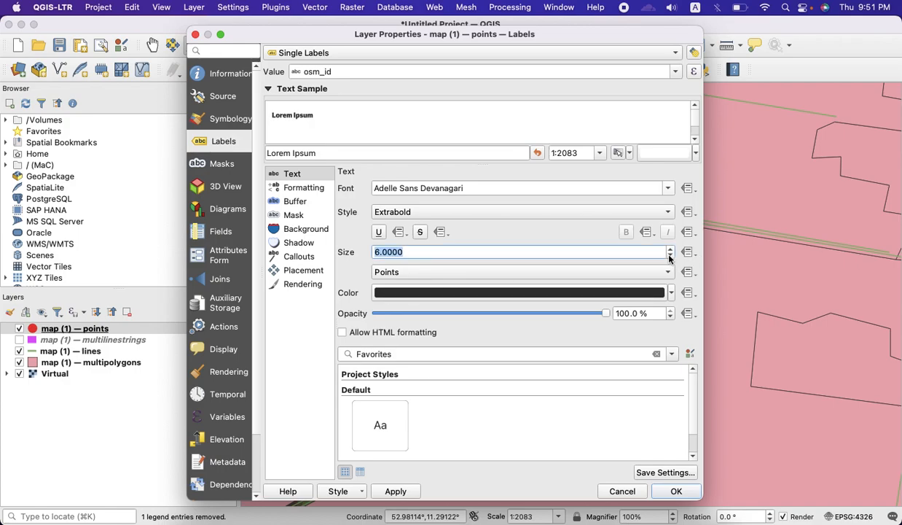
left_click(670, 248)
left_click(671, 248)
left_click(670, 248)
left_click(670, 248)
left_click(670, 249)
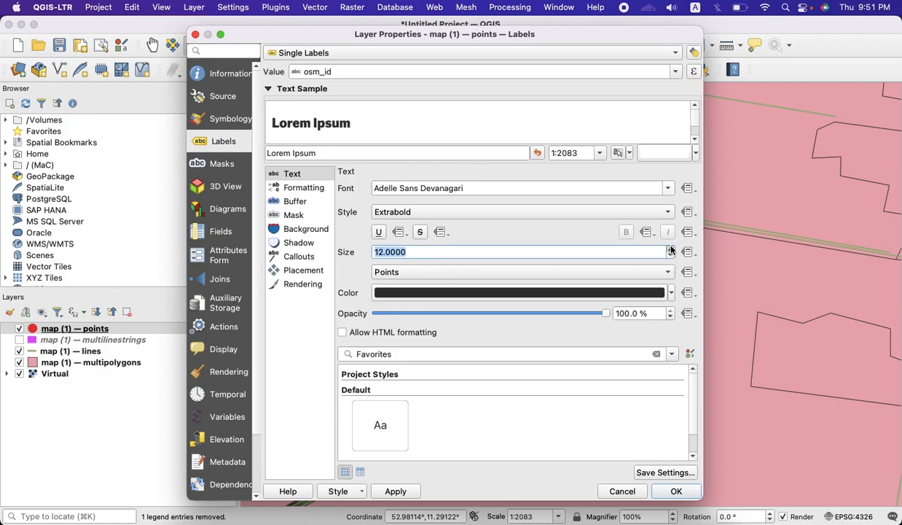
left_click(658, 274)
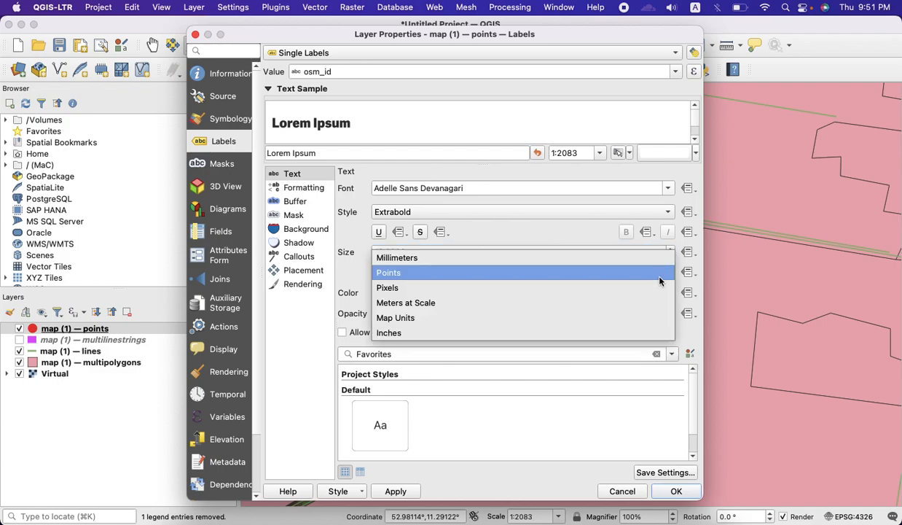
left_click(660, 279)
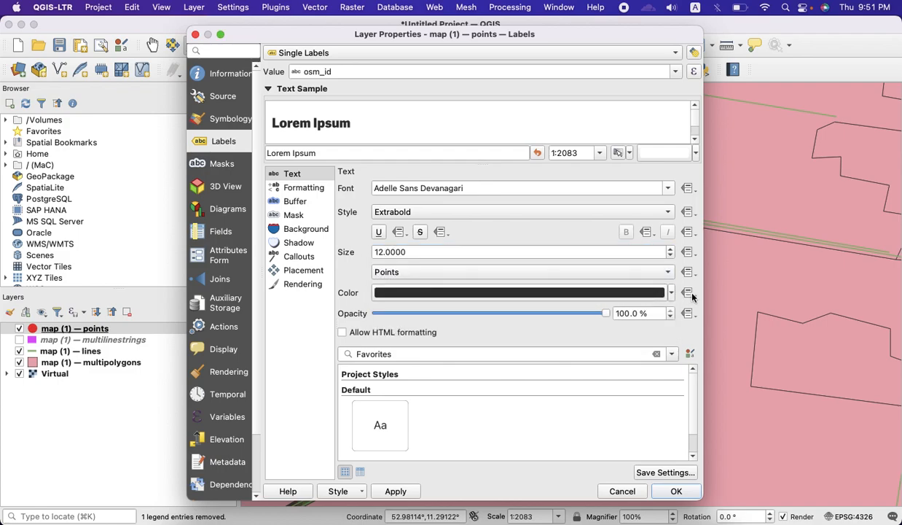
Recolour the label text of the map (1) — points layer to bright red and apply the layer properties.
left_click(671, 293)
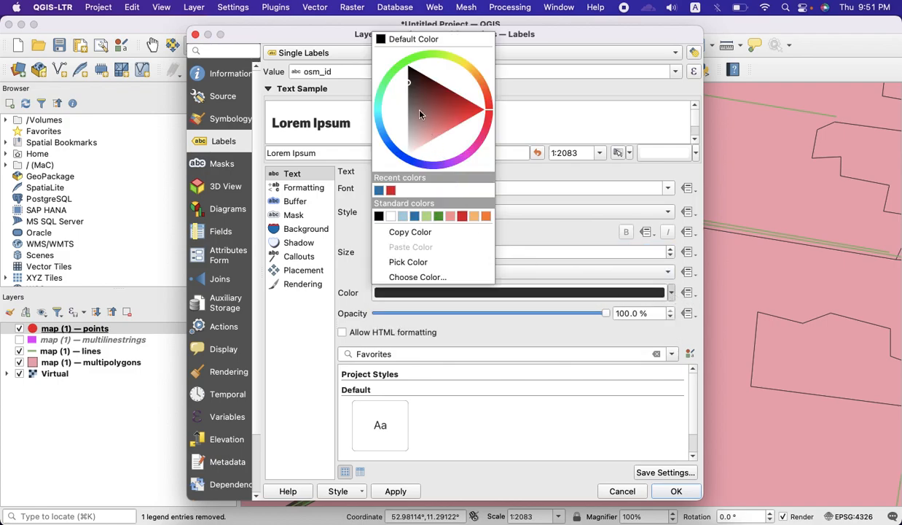
left_click_drag(408, 80, 488, 121)
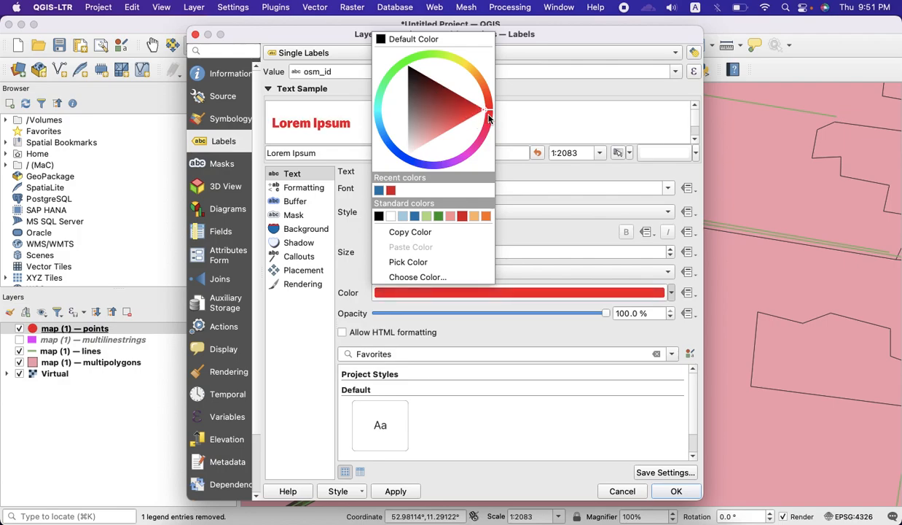
left_click(668, 496)
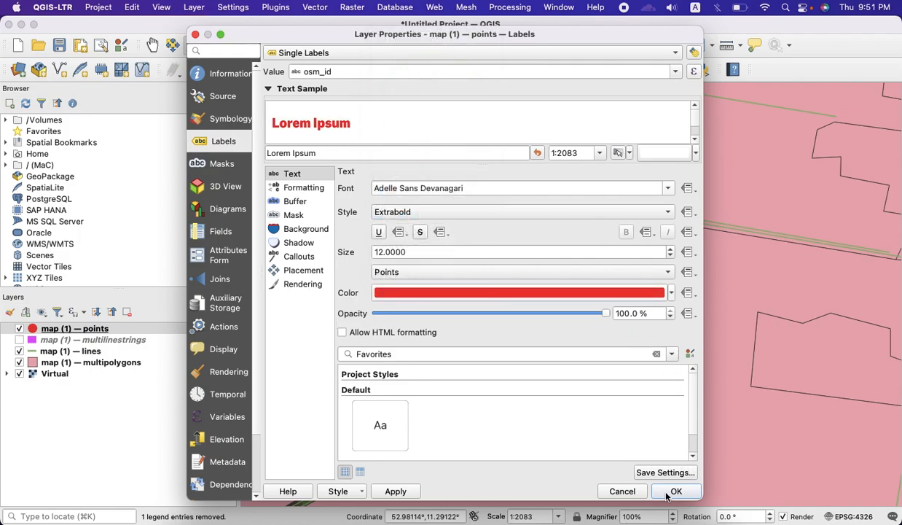
left_click(667, 494)
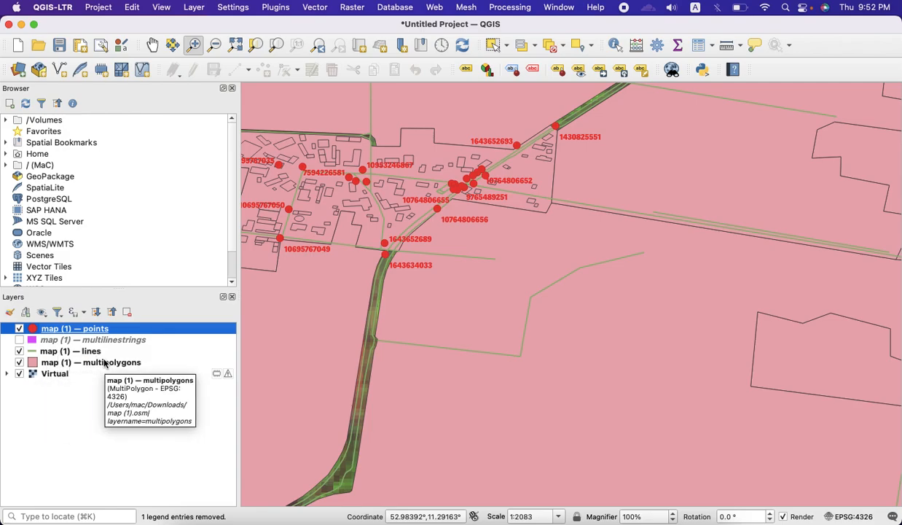
Move the map (1) — multipolygons layer above the points layer in the layer order and inspect the village area.
left_click_drag(109, 364, 103, 329)
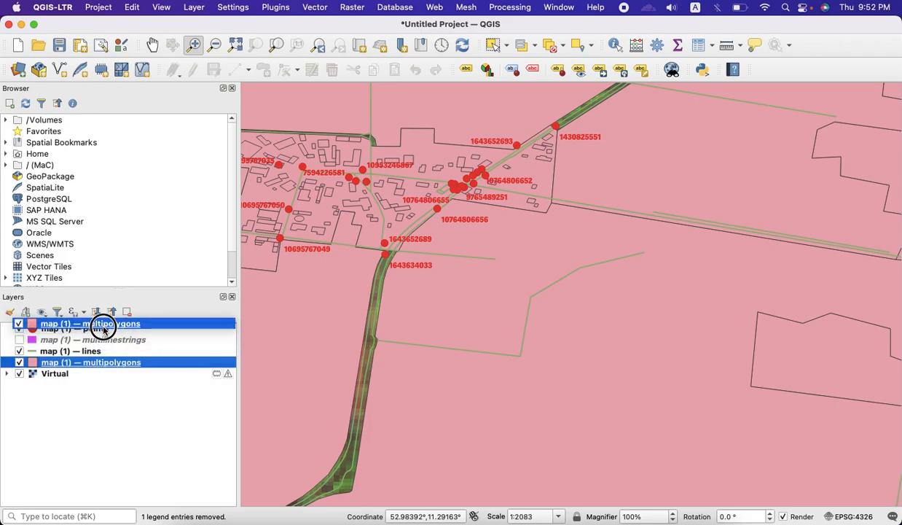
left_click_drag(103, 329, 103, 330)
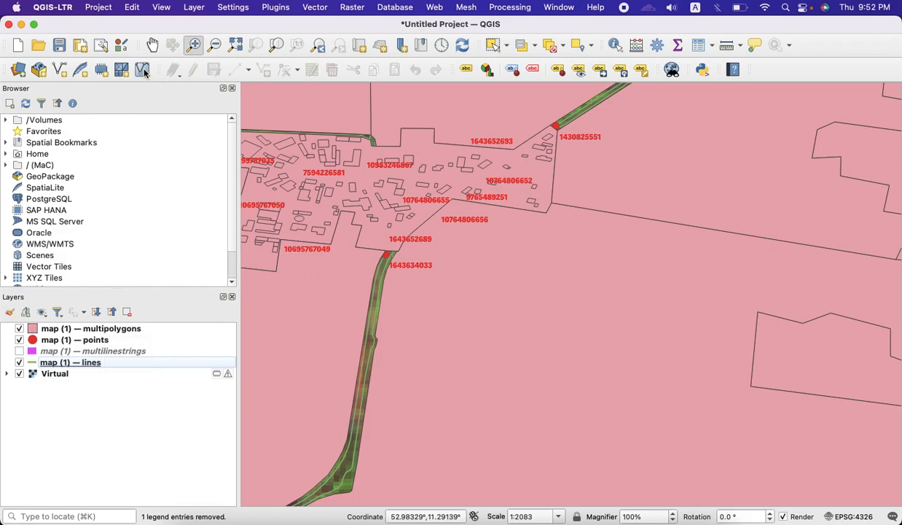
left_click(152, 44)
left_click_drag(334, 307, 510, 354)
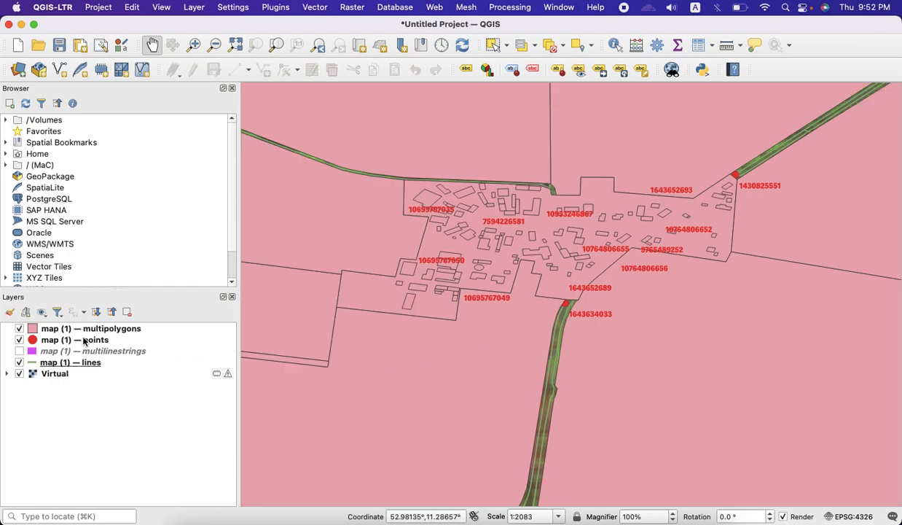
Make the map (1) — multilinestrings layer visible and inspect the area north of the village.
left_click(20, 351)
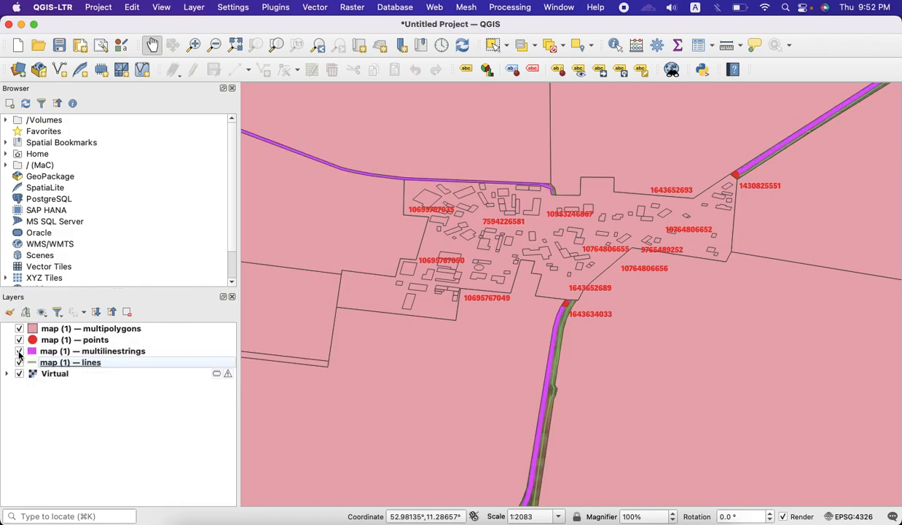
left_click(593, 165)
left_click_drag(592, 165, 573, 360)
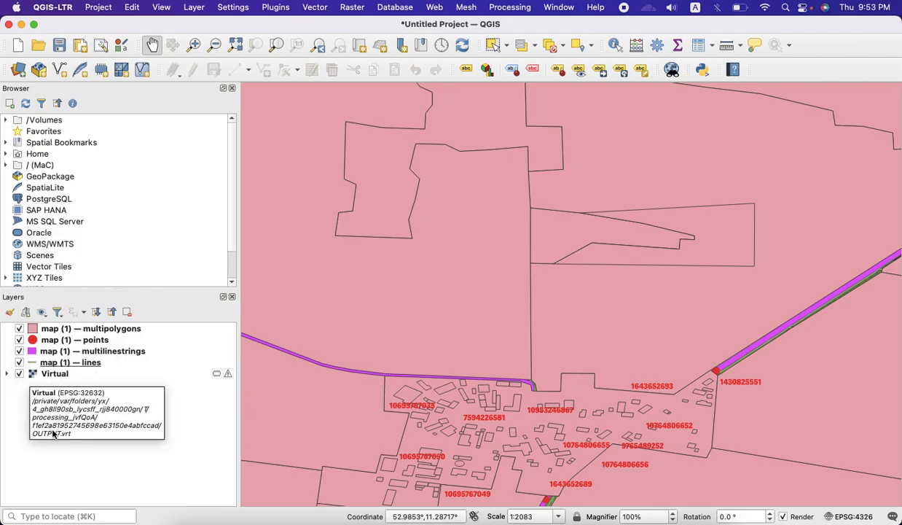
Hide the map (1) lines, multilinestrings and points layers one after another.
left_click(18, 362)
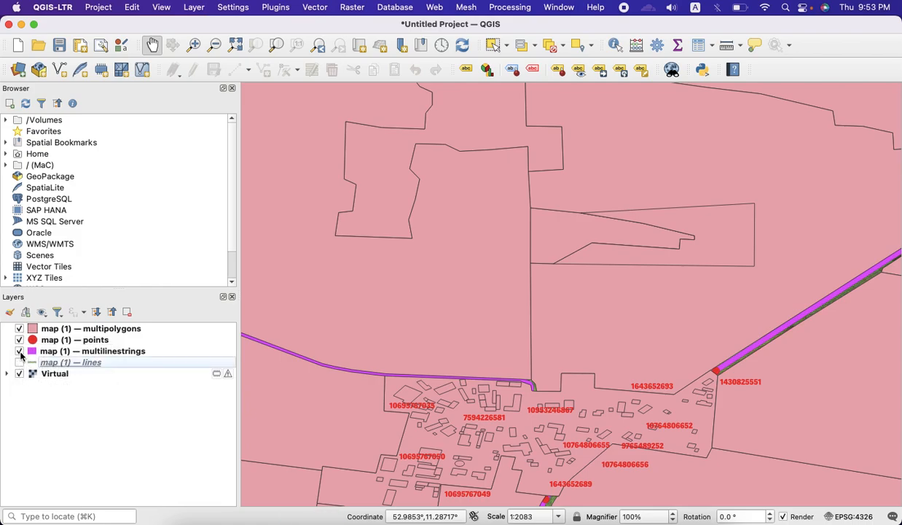
left_click(19, 351)
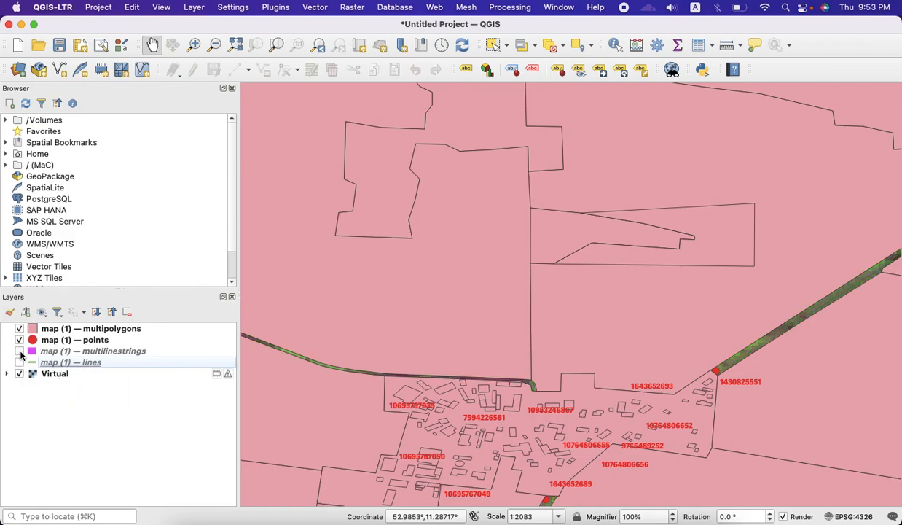
left_click(19, 339)
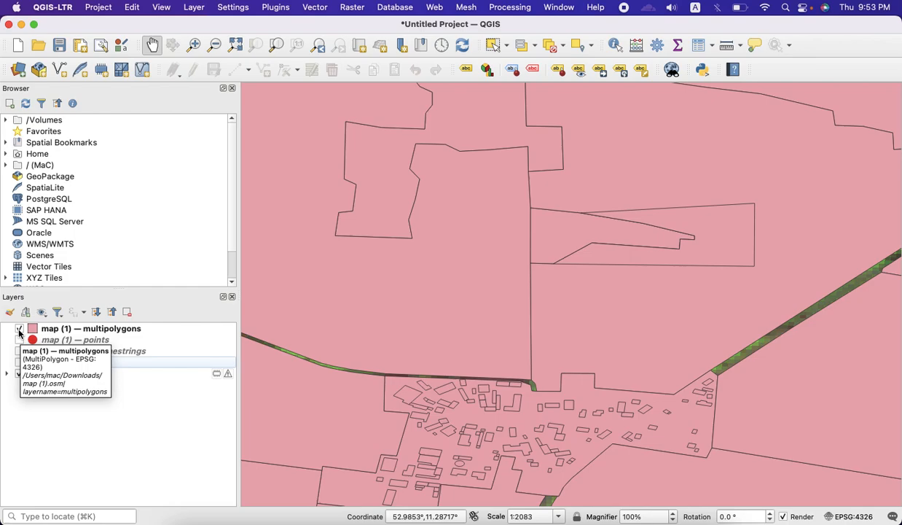
Turn the map (1) lines, multilinestrings and points layers back on.
left_click(19, 350)
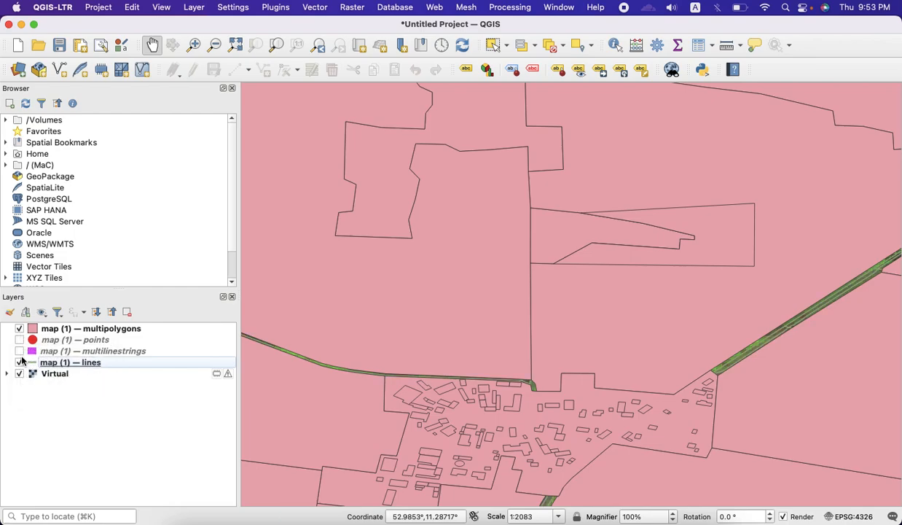
left_click(22, 342)
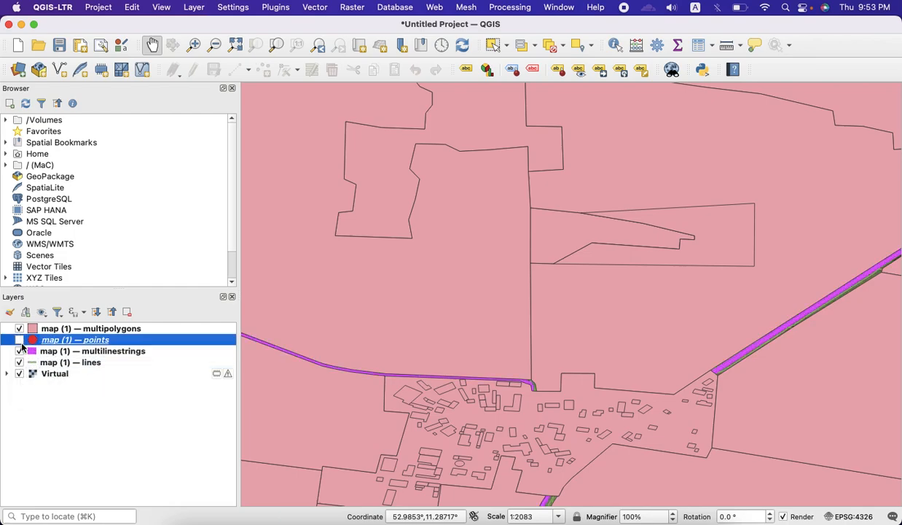
left_click(19, 339)
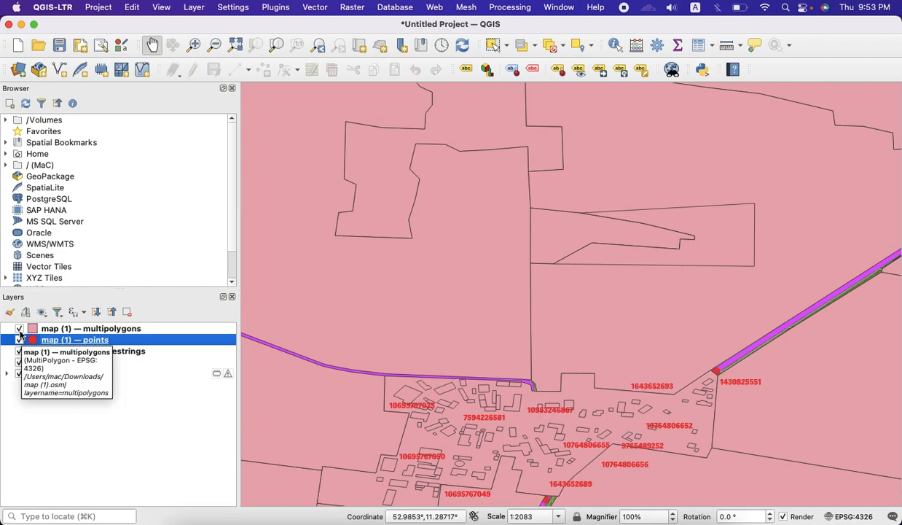
Hide the map (1) — multipolygons layer to uncover the layers beneath it.
left_click(20, 328)
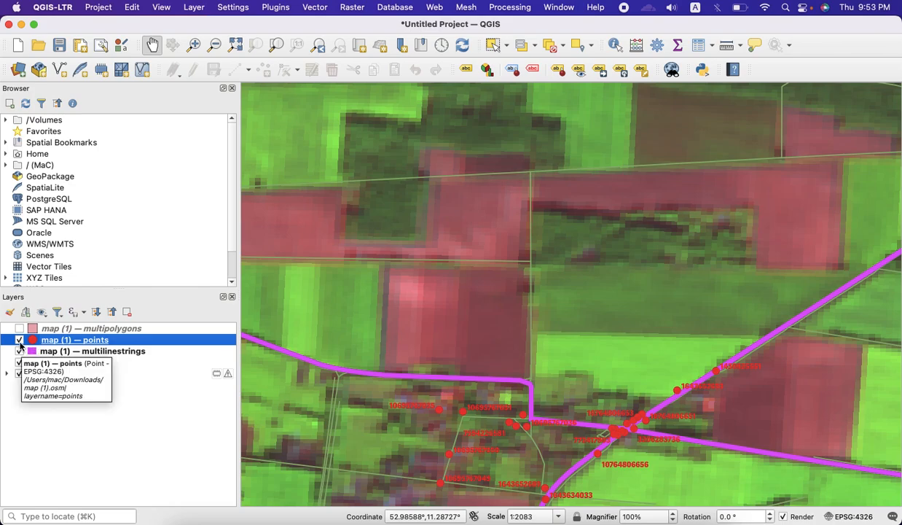
left_click(88, 425)
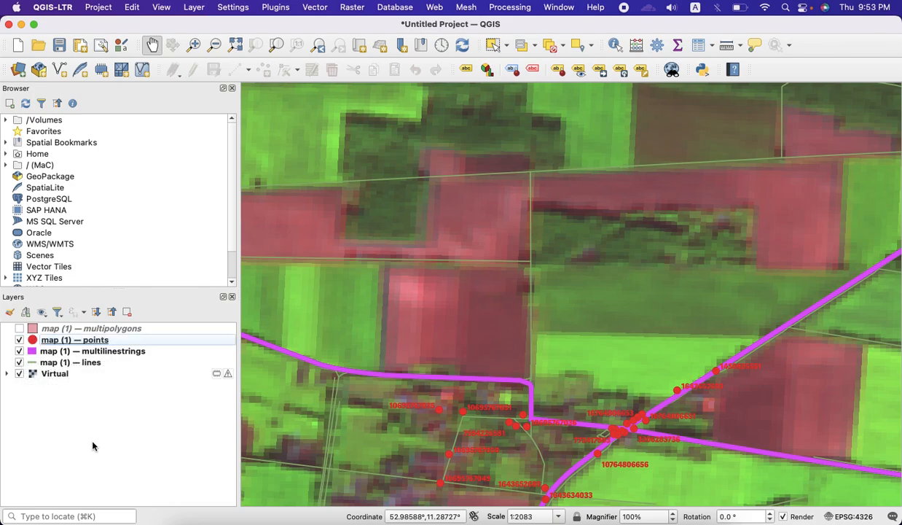
Move the Virtual raster layer directly above the map (1) — points layer and hide it.
left_click(56, 376)
left_click_drag(56, 376, 55, 339)
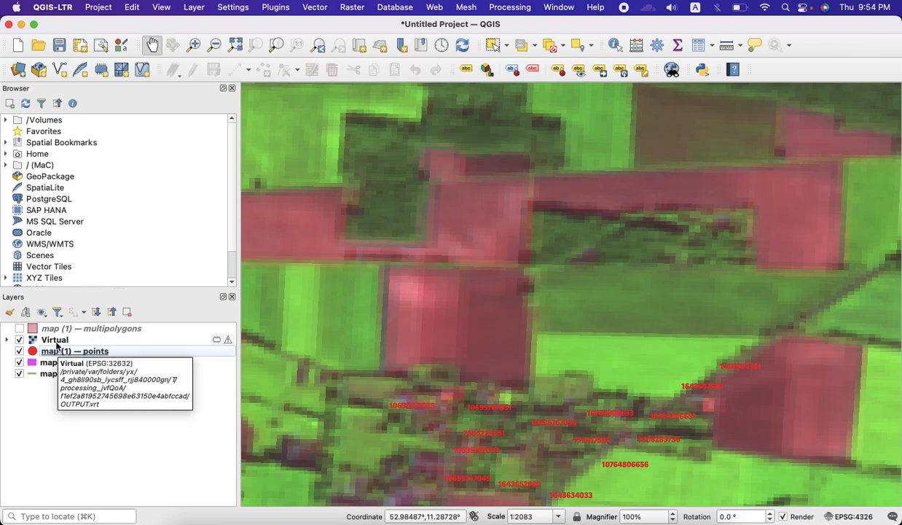
left_click(19, 339)
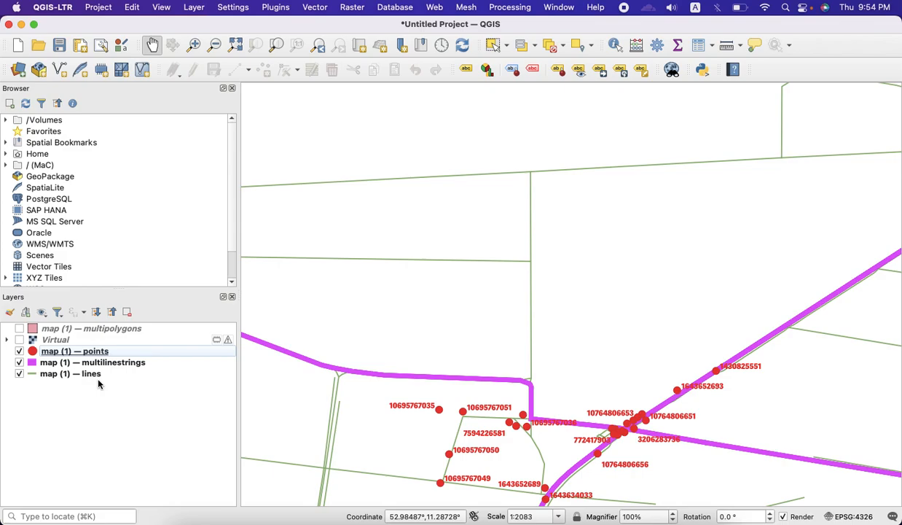
key("super+Tab")
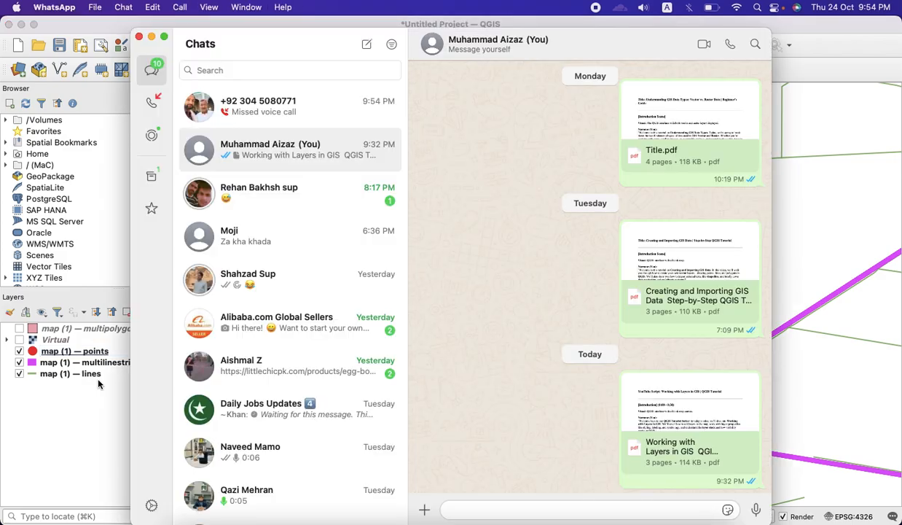
left_click(150, 37)
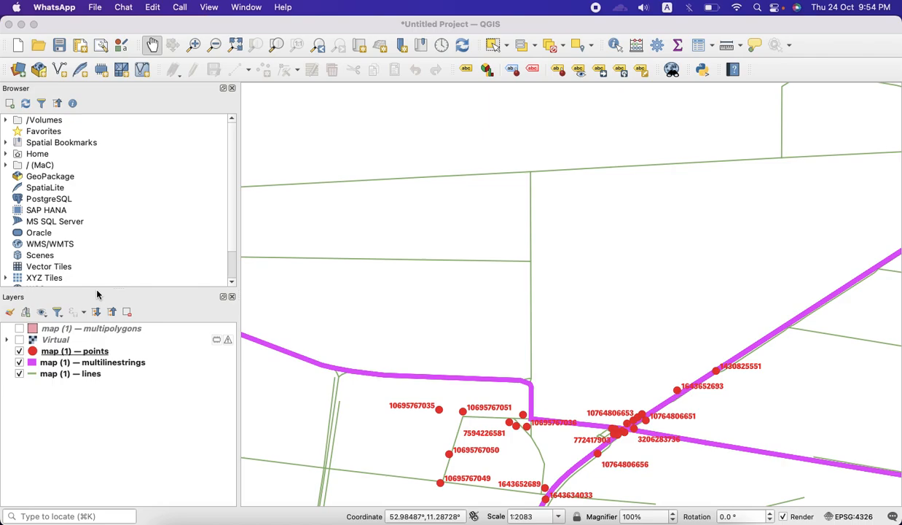